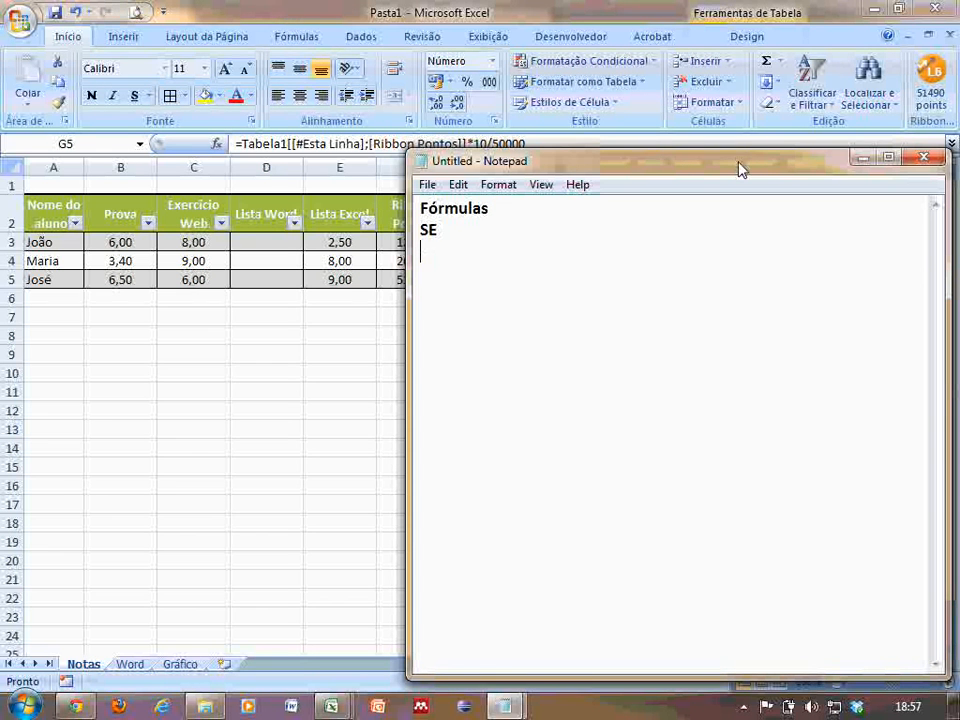
Add the lines Mínimo and CONT.SE beneath SE in the Notepad formula list.
{"action": "type", "text": "Mínimo"}
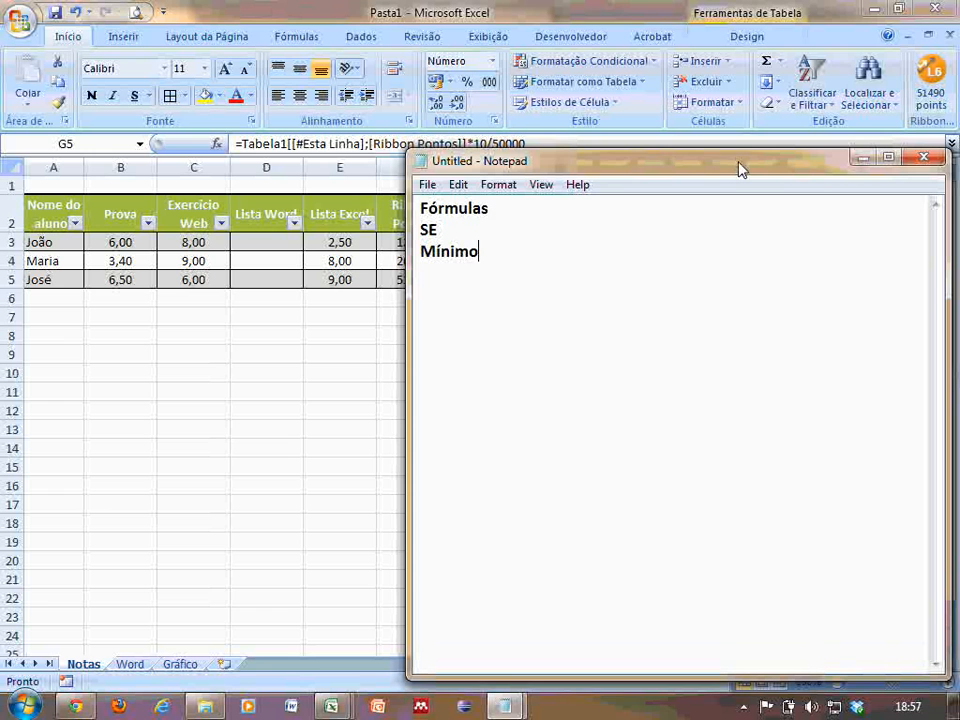
{"action": "key", "text": "Return"}
{"action": "type", "text": "CONT.SE"}
Extend the SE line in the notes with the test a and the true result "ok", separated by a semicolon.
{"action": "key", "text": "Home"}
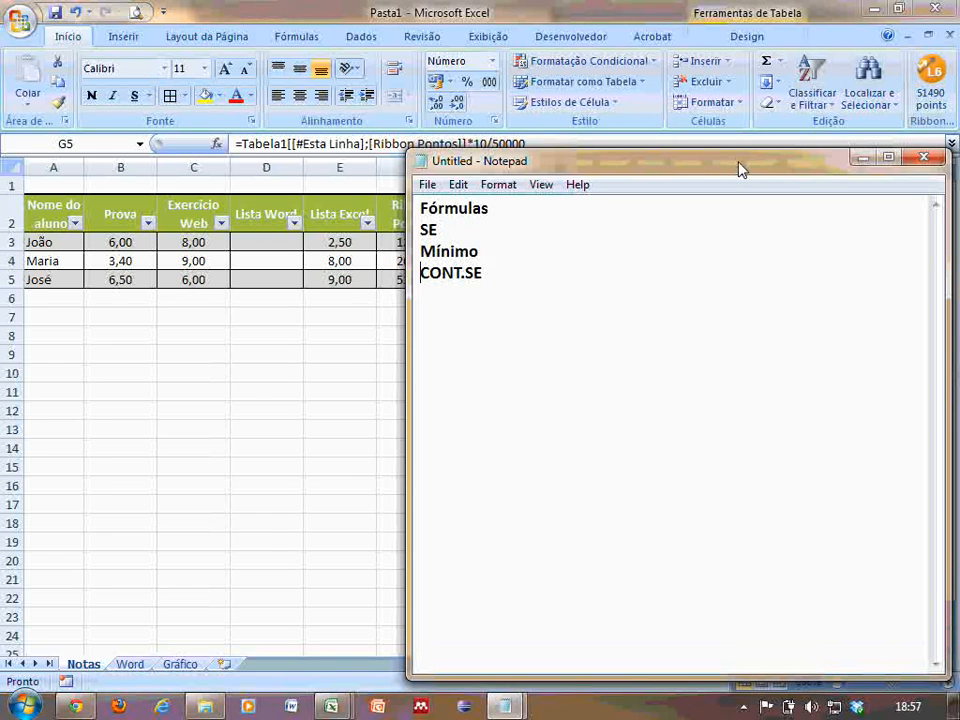
{"action": "key", "text": "Up"}
{"action": "key", "text": "Up"}
{"action": "key", "text": "End"}
{"action": "type", "text": "(a;"}
{"action": "key", "text": "shift+Left"}
{"action": "key", "text": "shift+Left"}
{"action": "key", "text": "Right"}
{"action": "type", "text": "\"\""}
{"action": "key", "text": "Left"}
{"action": "type", "text": "ok"}
{"action": "key", "text": "Right"}
Add the false result "não ok" and the closing parenthesis, completing the example SE(a;"ok";"não ok").
{"action": "type", "text": ";\"ok\""}
{"action": "key", "text": "Left"}
{"action": "type", "text": "fal"}
{"action": "key", "text": "BackSpace"}
{"action": "key", "text": "BackSpace"}
{"action": "key", "text": "BackSpace"}
{"action": "type", "text": "não ok\""}
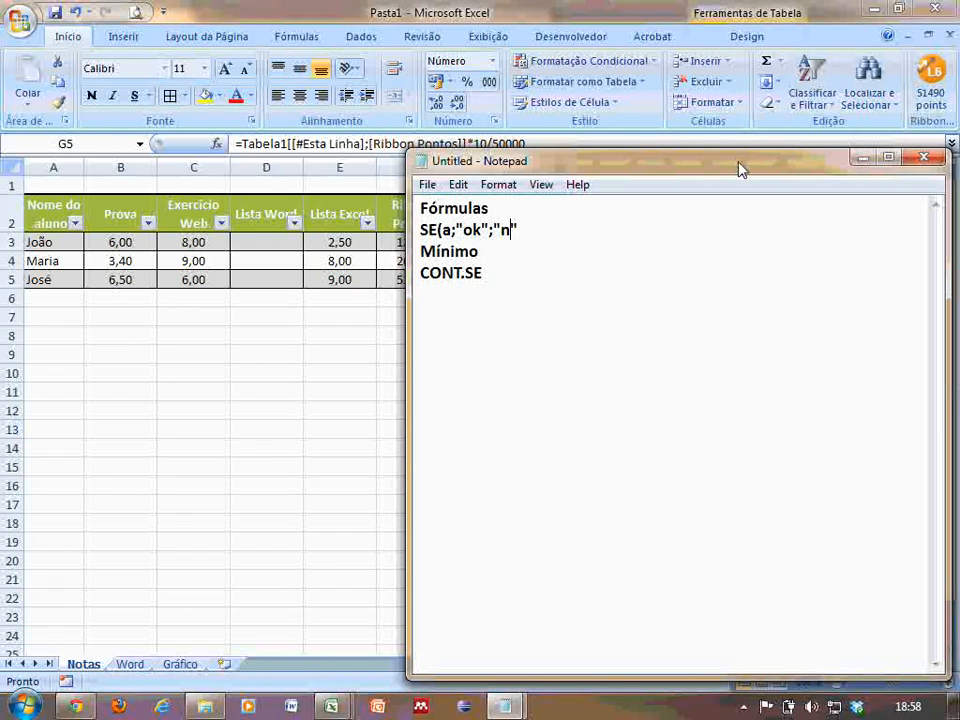
{"action": "type", "text": ")"}
{"action": "key", "text": "Left"}
{"action": "key", "text": "Left"}
{"action": "key", "text": "Left"}
{"action": "key", "text": "Left"}
Switch to Excel and examine the Ribbon Nota values and formula in G3:G5.
{"action": "left_click", "coordinate": [468, 8]}
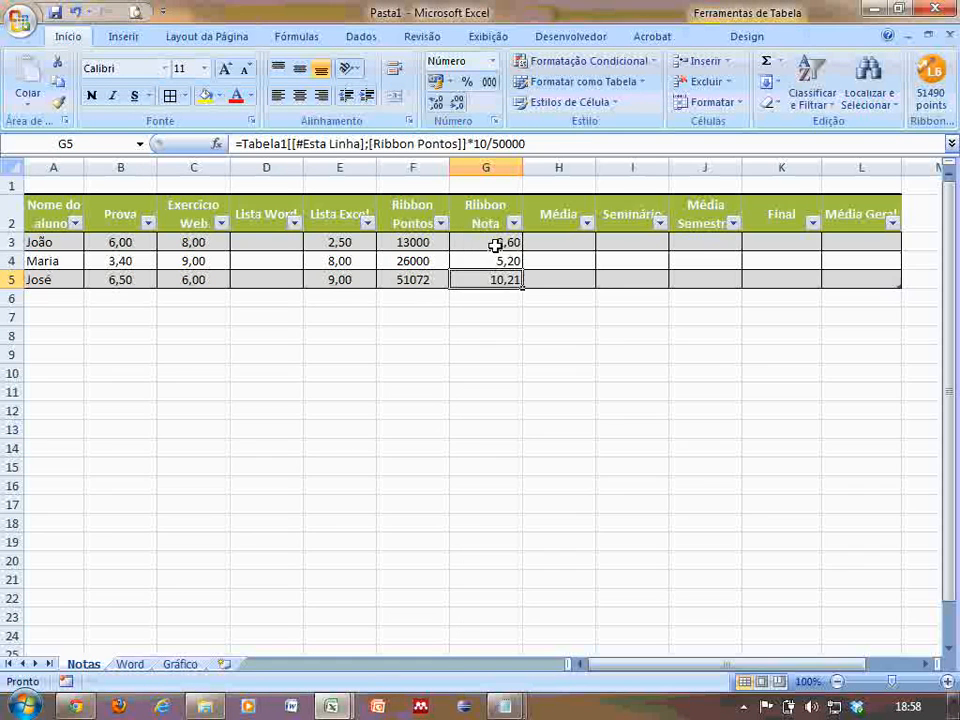
{"action": "left_click_drag", "start_coordinate": [495, 244], "coordinate": [489, 281]}
{"action": "left_click", "coordinate": [497, 244]}
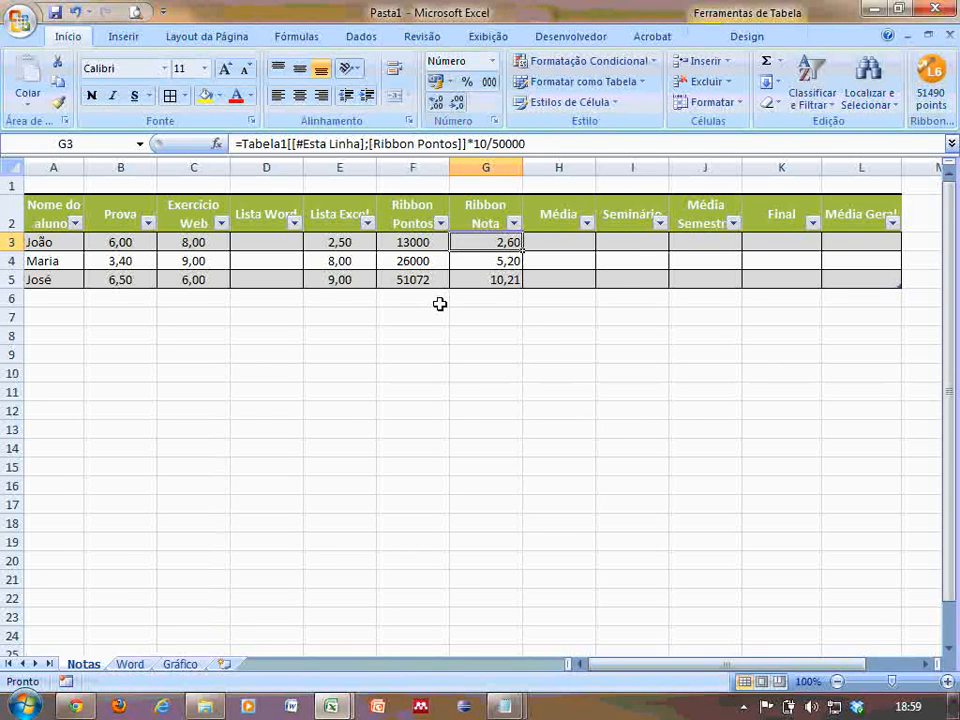
{"action": "key", "text": "F10"}
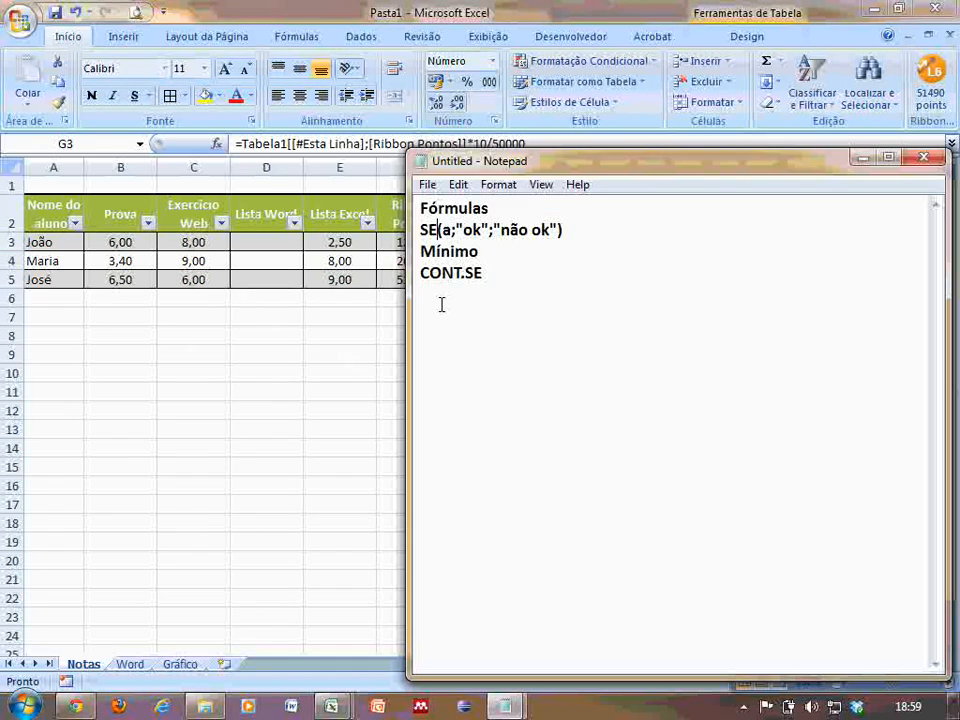
{"action": "key", "text": "alt+Tab"}
Cut everything after the equals sign from the Ribbon Nota formula in G3.
{"action": "left_click", "coordinate": [503, 280]}
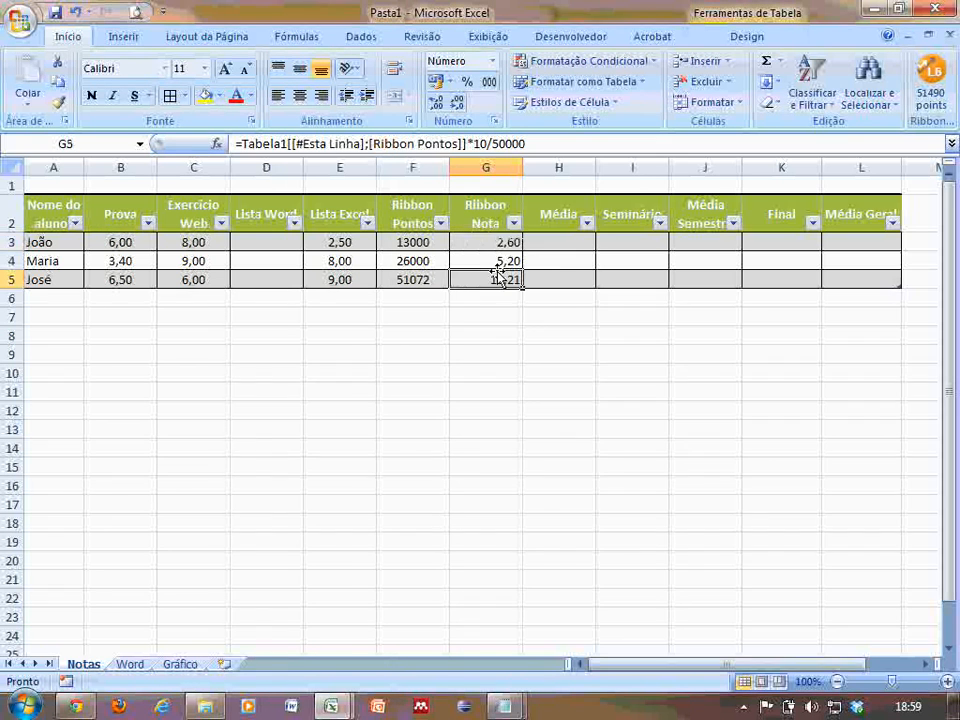
{"action": "left_click_drag", "start_coordinate": [505, 243], "coordinate": [505, 280]}
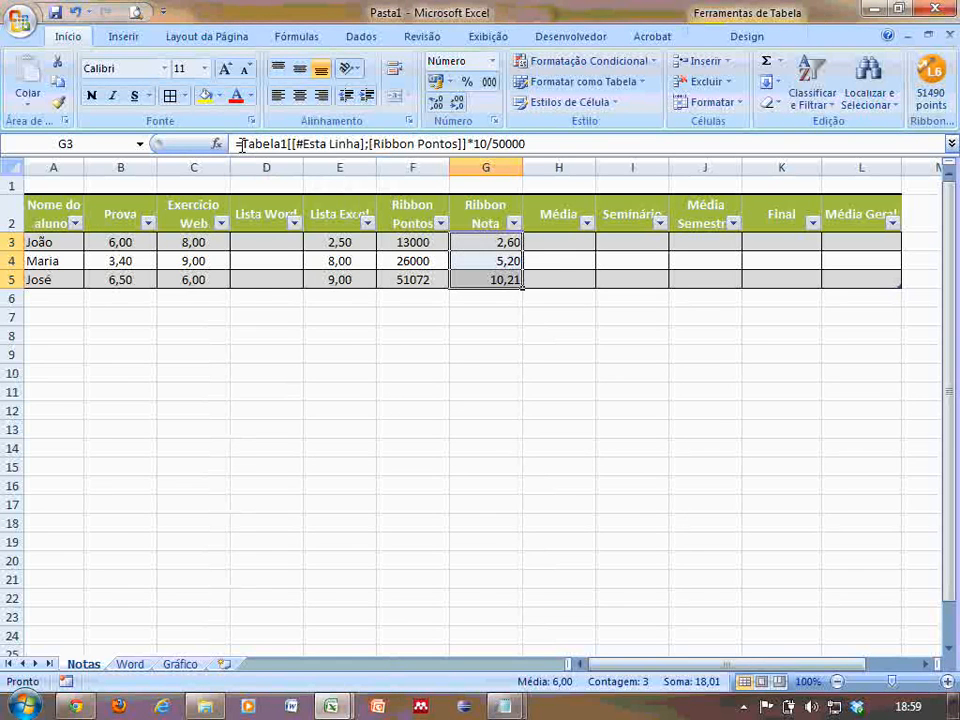
{"action": "mouse_move", "coordinate": [243, 144]}
{"action": "left_mouse_down"}
{"action": "mouse_move", "coordinate": [553, 144]}
{"action": "mouse_move", "coordinate": [250, 144]}
{"action": "left_mouse_up"}
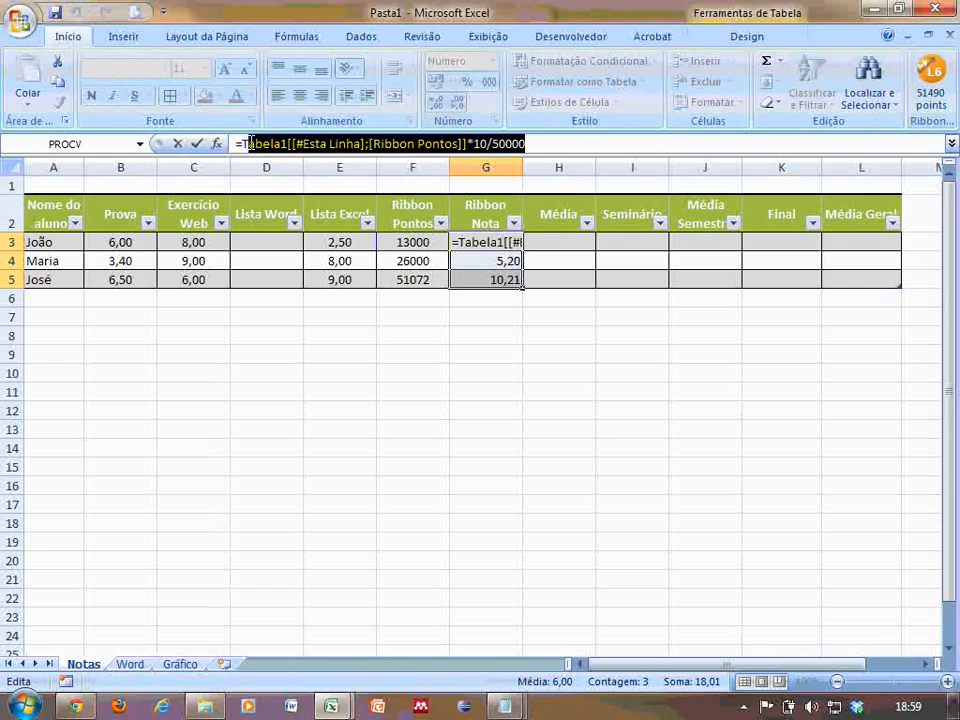
{"action": "key", "text": "BackSpace"}
Switch to Notepad and replace the Mínimo and CONT.SE lines with a blank line and Tabela1[[#Esta Linha];[Ribbon Pontos]]*10/50000.
{"action": "key", "text": "alt+Tab"}
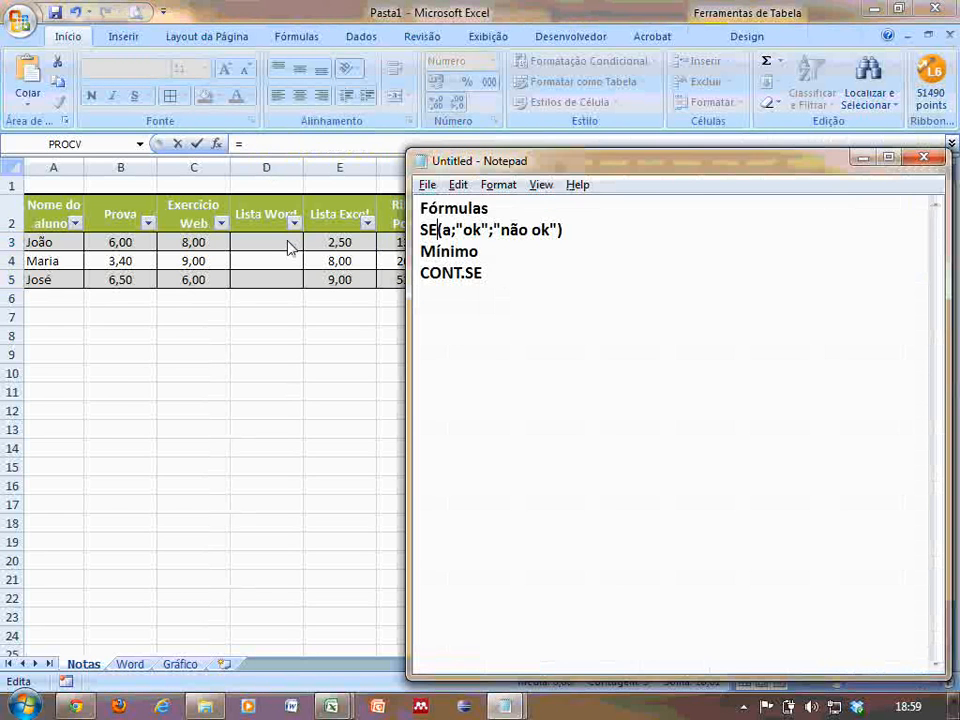
{"action": "left_click", "coordinate": [550, 261]}
{"action": "key", "text": "Home"}
{"action": "key", "text": "shift+Down"}
{"action": "key", "text": "shift+End"}
{"action": "key", "text": "Delete"}
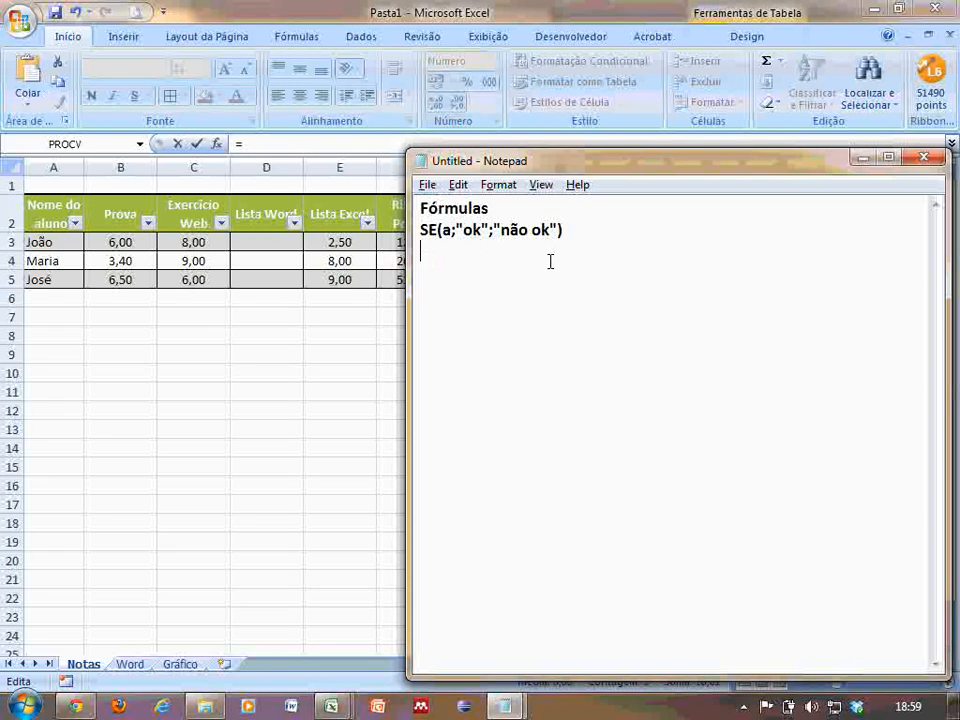
{"action": "key", "text": "Return"}
{"action": "type", "text": "Tabela1[[#Esta Linha];[Ribbon Pontos]]*10/50000"}
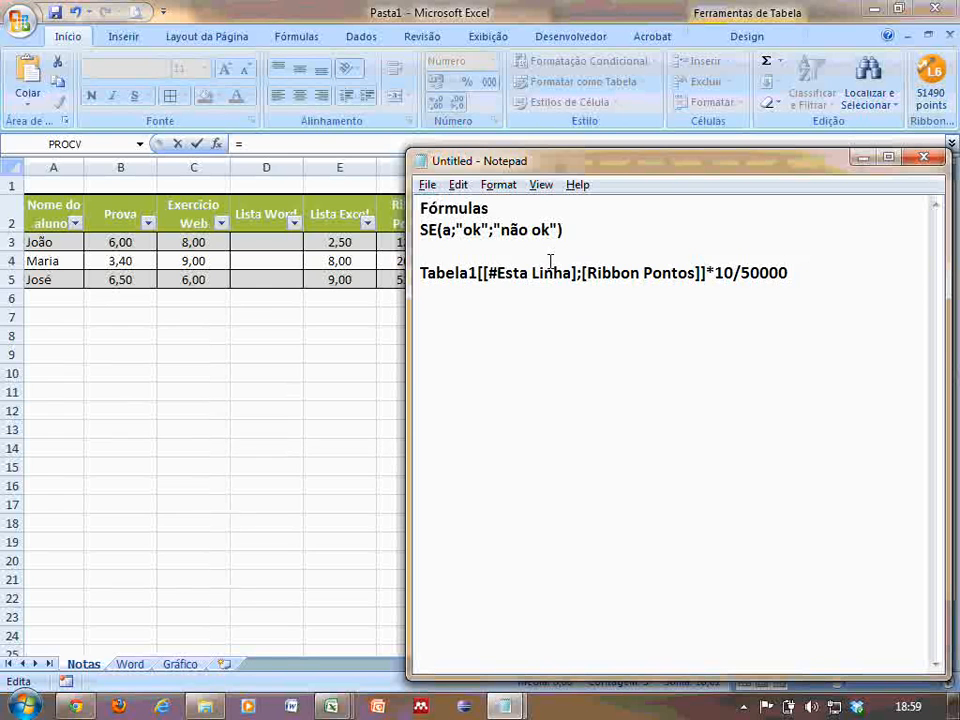
{"action": "key", "text": "Home"}
{"action": "key", "text": "shift+End"}
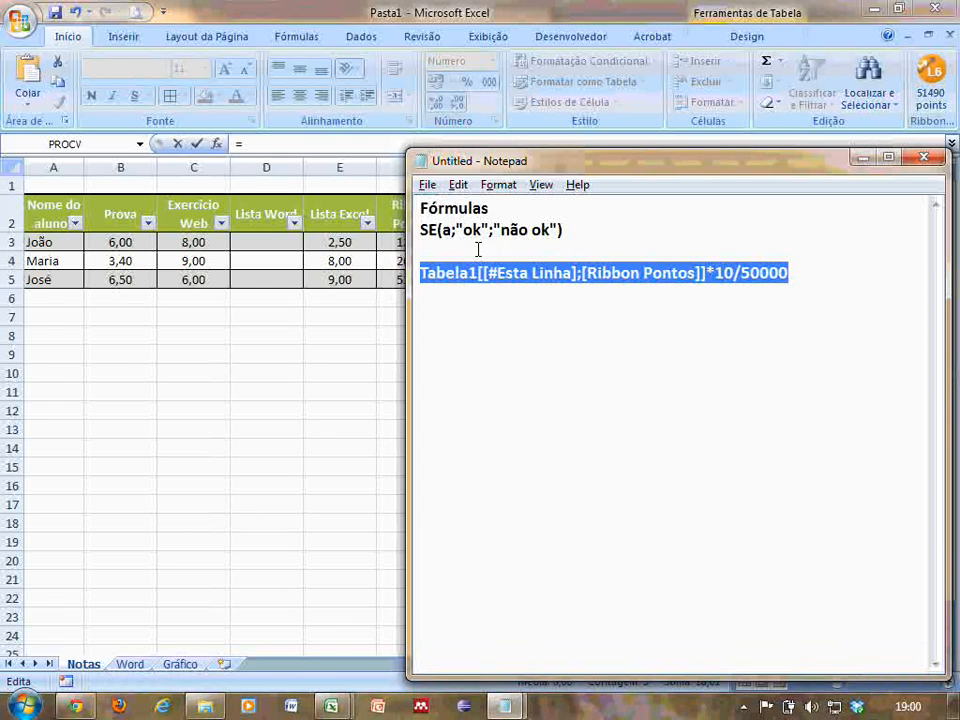
{"action": "left_click", "coordinate": [559, 251]}
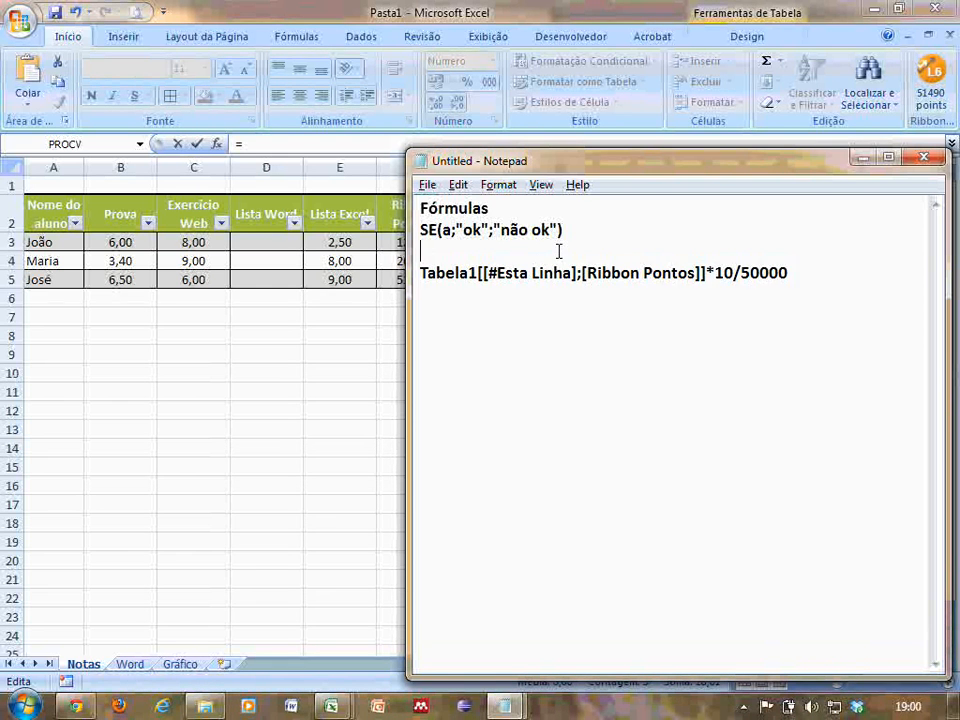
Switch to Excel, cancel the pending cell edit, and clear the Ribbon Nota formulas in G3:G5.
{"action": "left_click", "coordinate": [413, 9]}
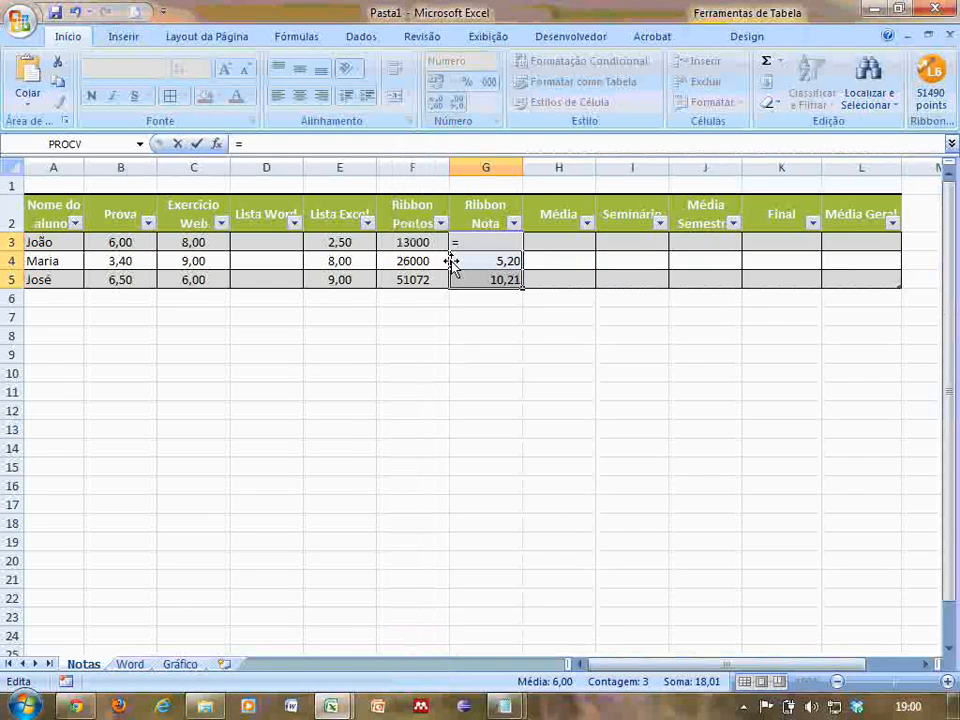
{"action": "left_click", "coordinate": [558, 335]}
{"action": "key", "text": "Escape"}
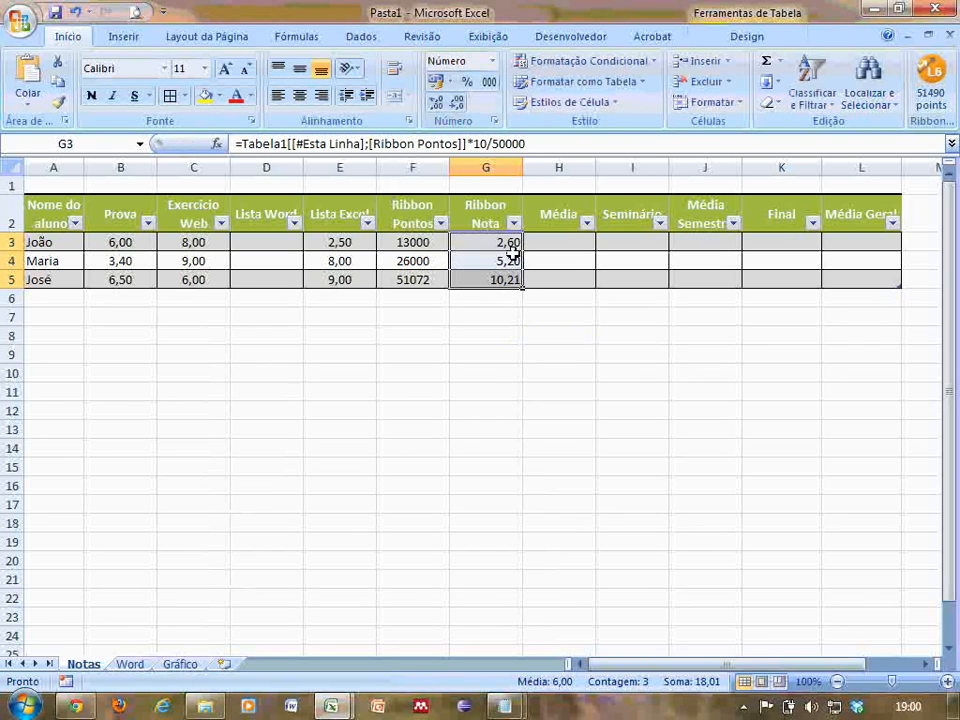
{"action": "left_click", "coordinate": [506, 280]}
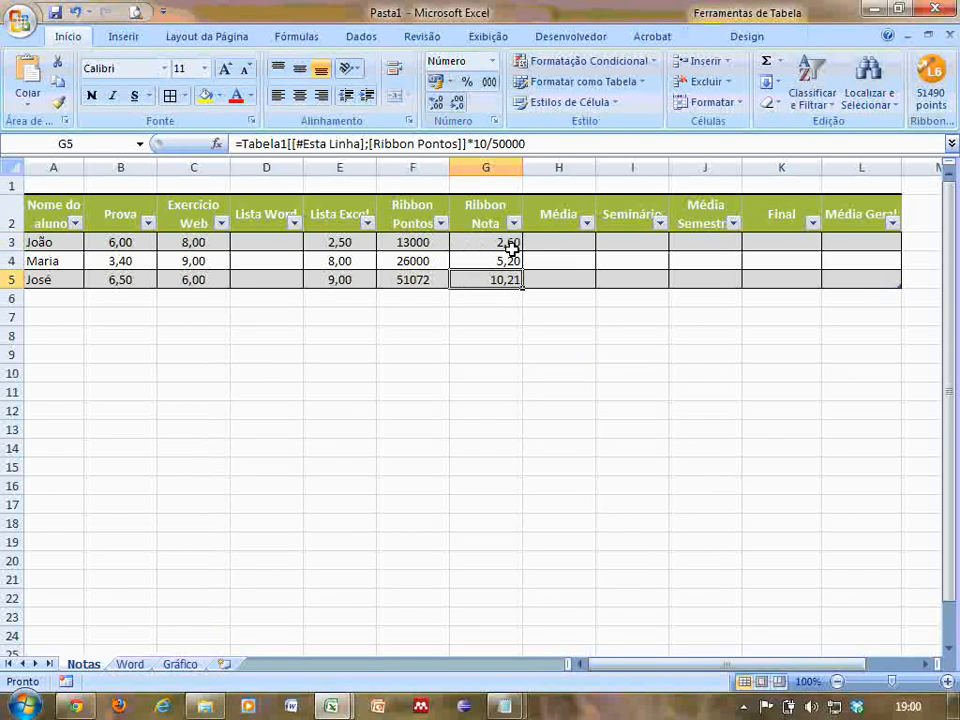
{"action": "left_click_drag", "start_coordinate": [510, 243], "coordinate": [505, 284]}
{"action": "key", "text": "Delete"}
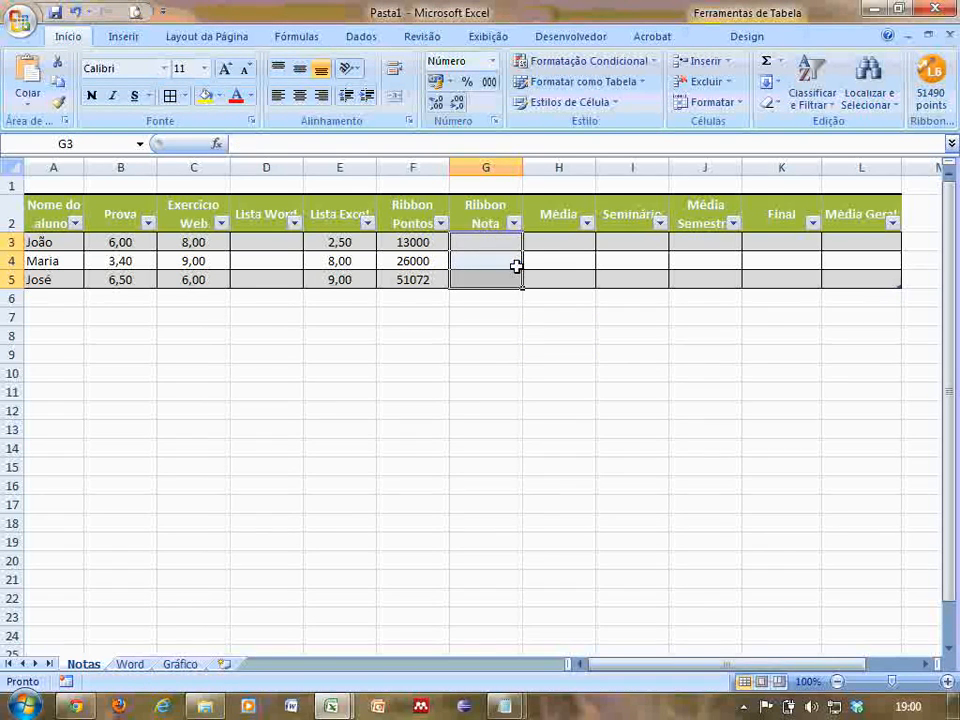
{"action": "left_click", "coordinate": [515, 244]}
{"action": "type", "text": "="}
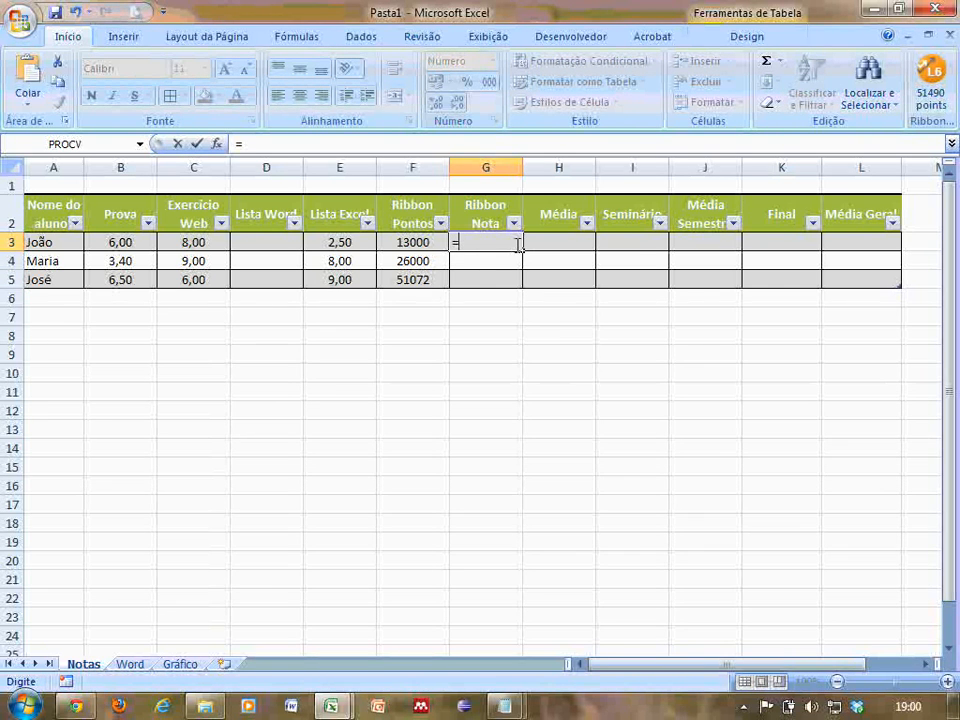
{"action": "type", "text": "SE"}
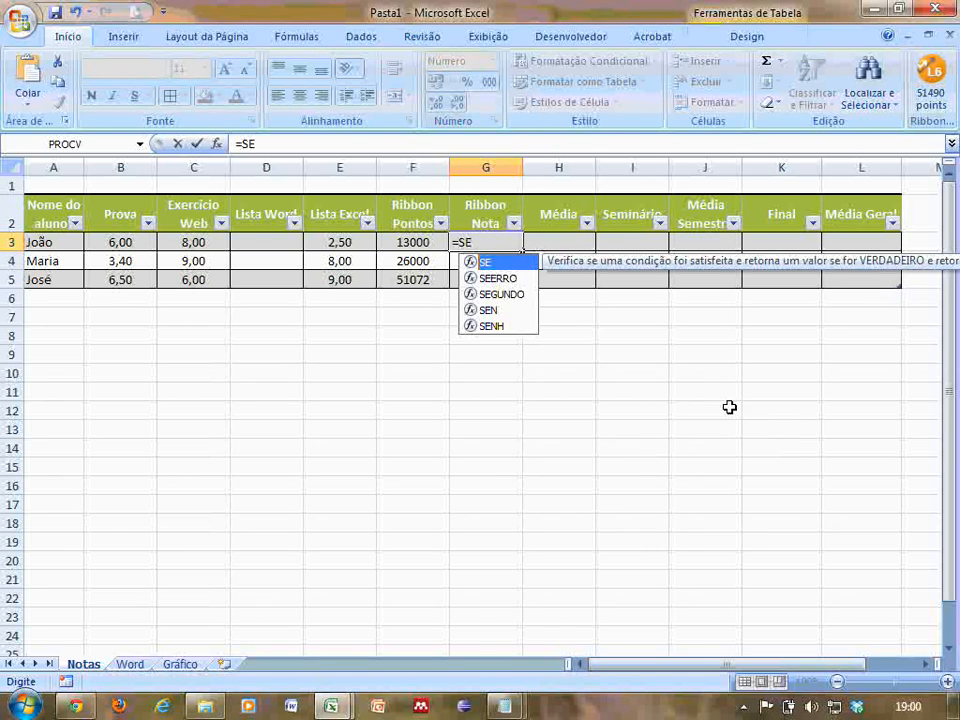
{"action": "left_click", "coordinate": [486, 242]}
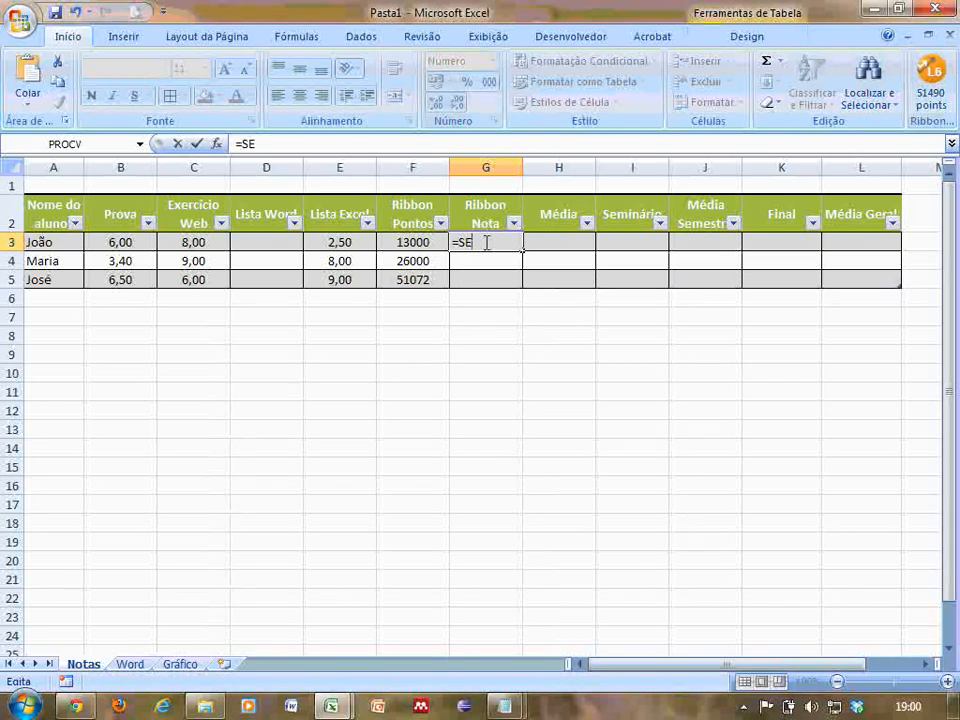
{"action": "type", "text": "("}
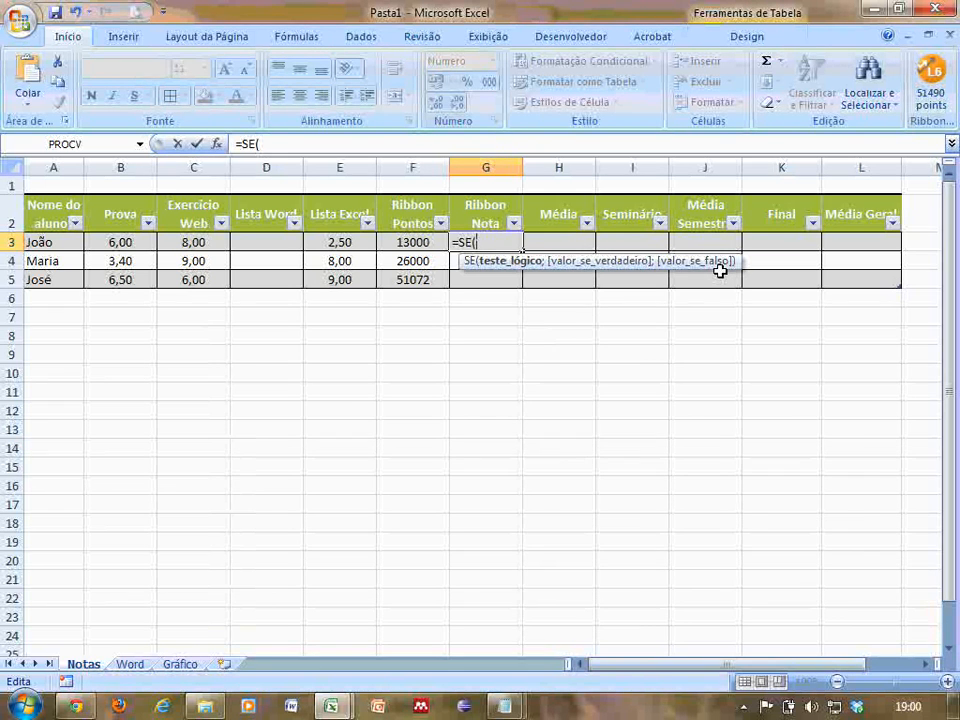
{"action": "key", "text": "Escape"}
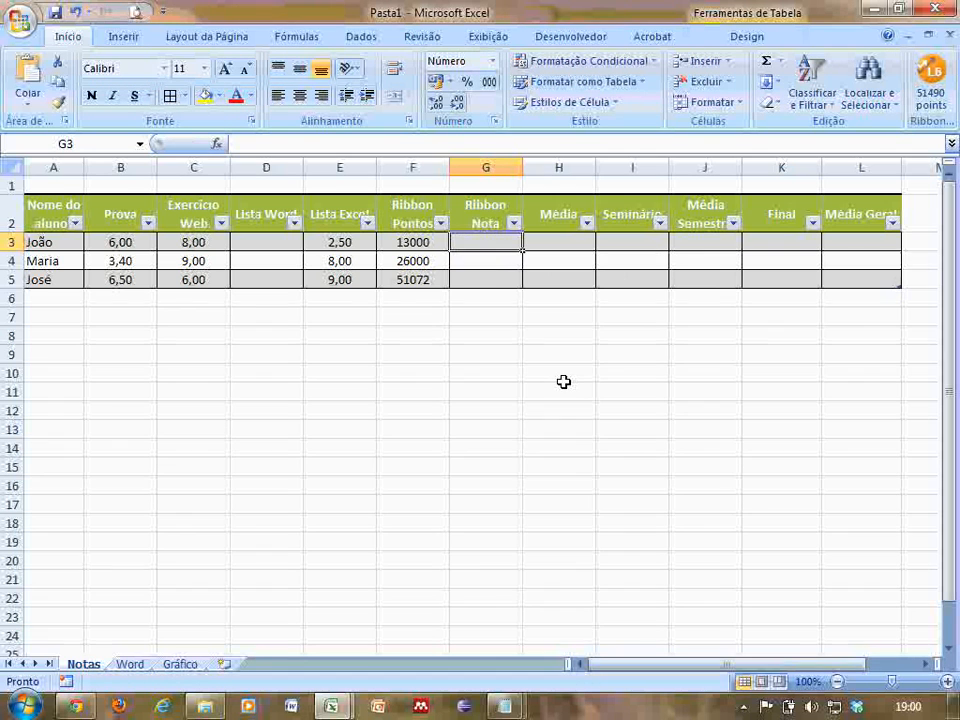
{"action": "left_click", "coordinate": [483, 288]}
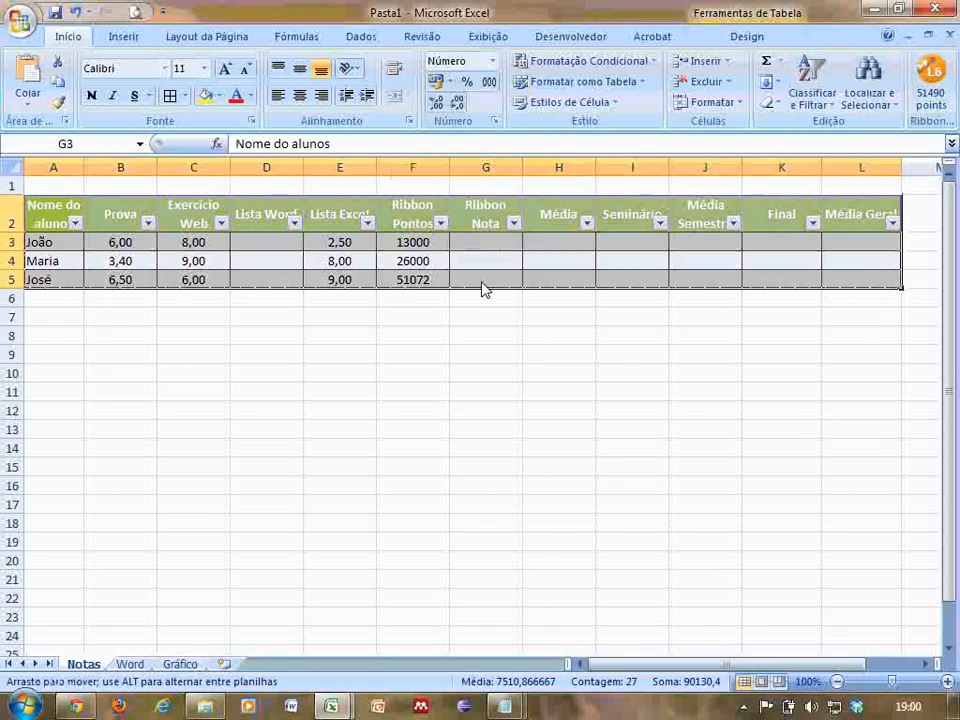
Insert the logical function SE in G3 and move its arguments dialog below the grades table.
{"action": "left_click", "coordinate": [504, 240]}
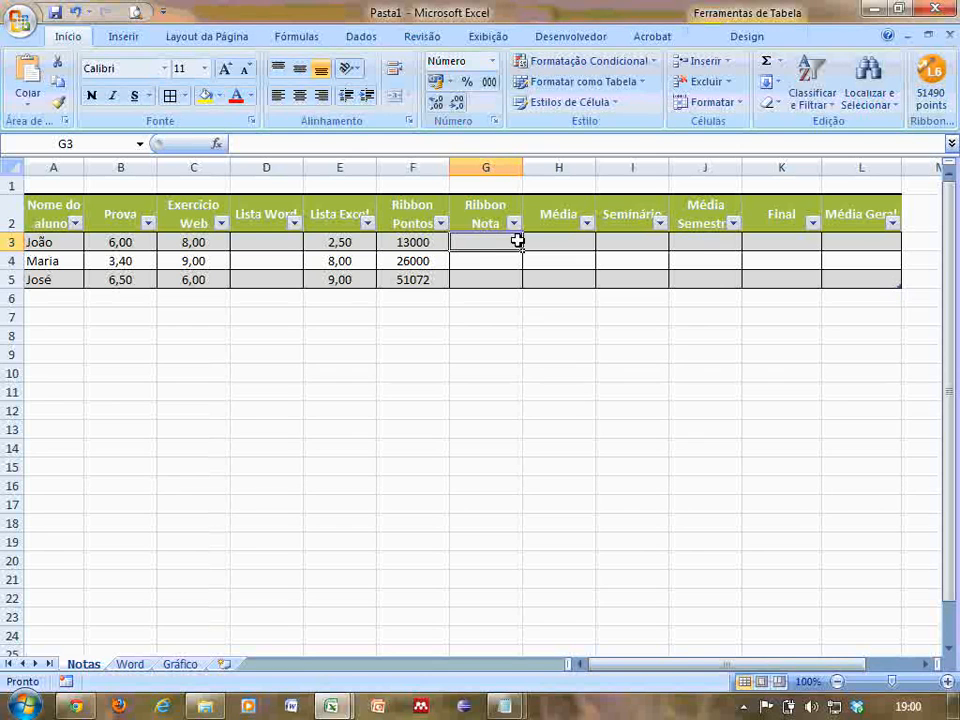
{"action": "left_click", "coordinate": [304, 44]}
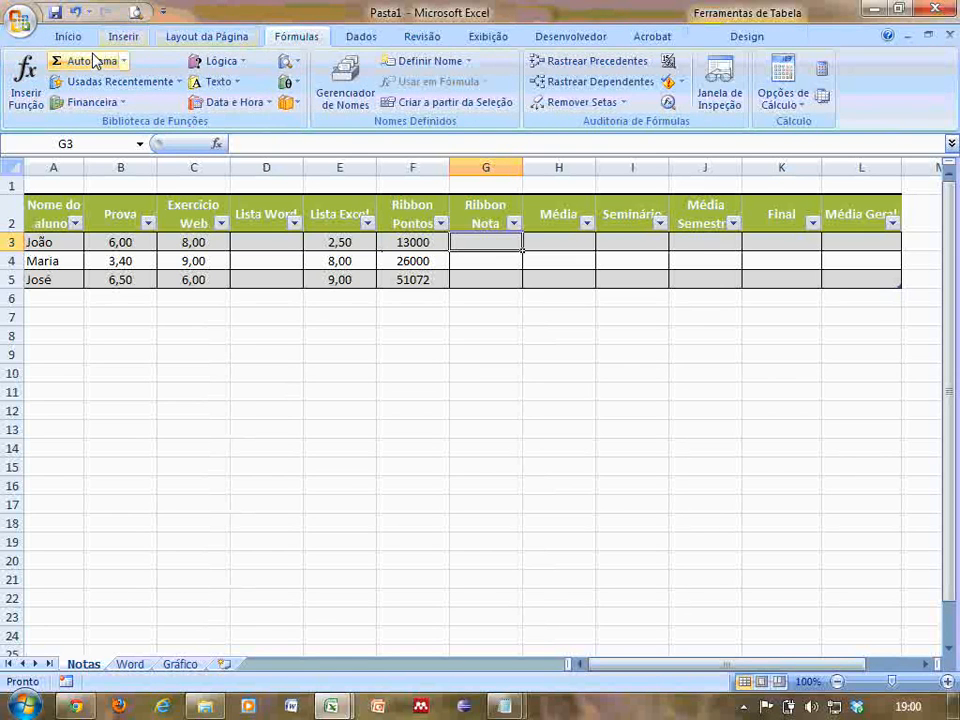
{"action": "left_click", "coordinate": [216, 60]}
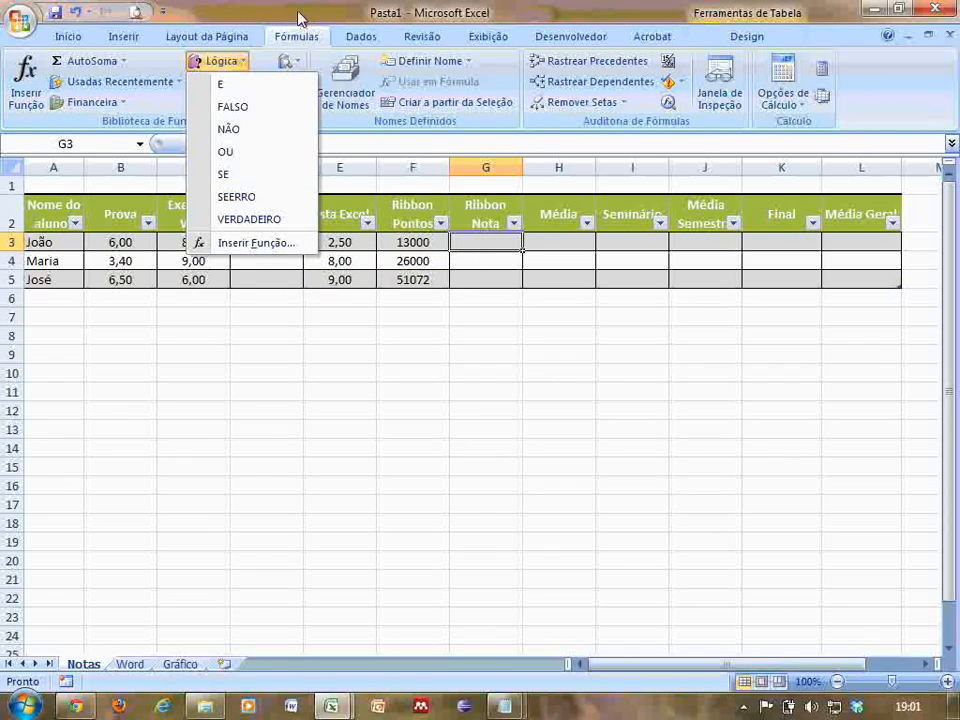
{"action": "left_click", "coordinate": [225, 175]}
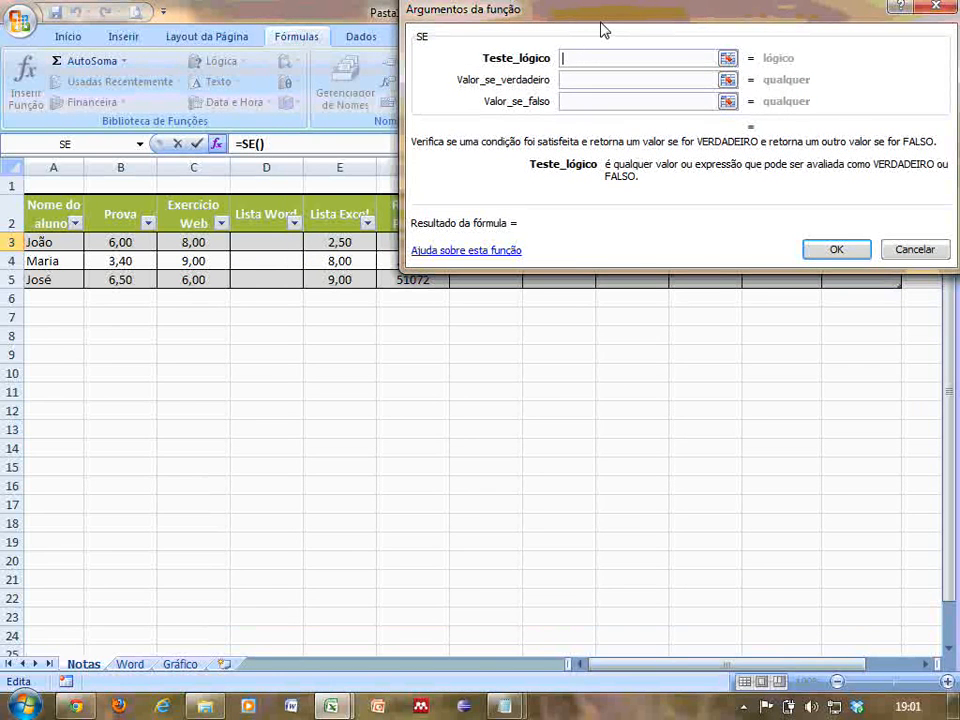
{"action": "left_click_drag", "start_coordinate": [604, 31], "coordinate": [418, 296]}
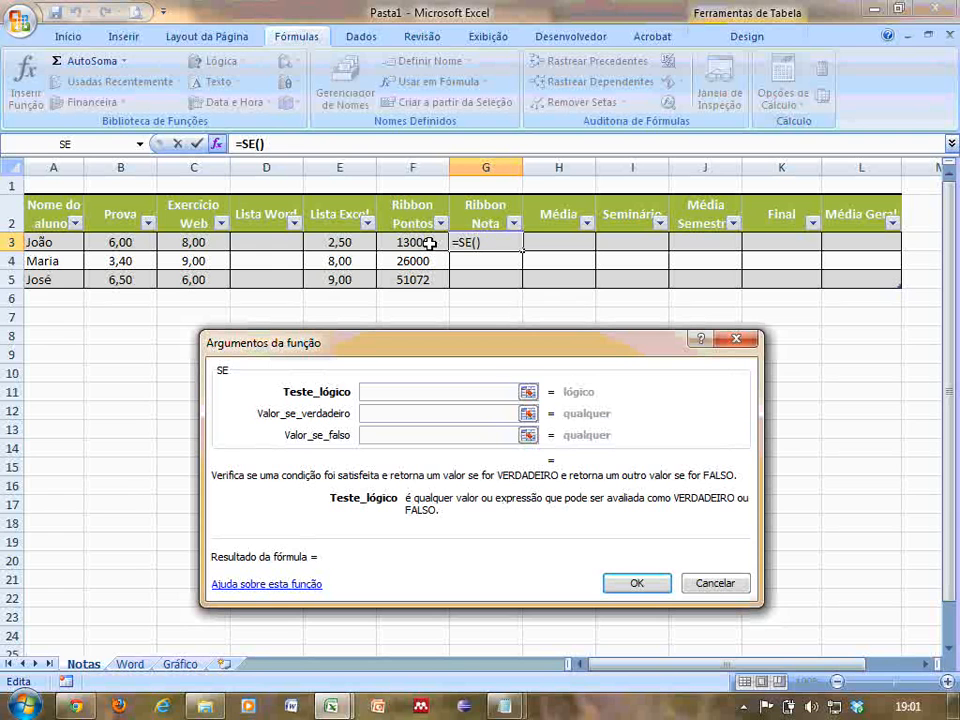
Set the SE function's logical test to the current row's Ribbon Pontos > 50000, referencing cell F3.
{"action": "left_click", "coordinate": [529, 393]}
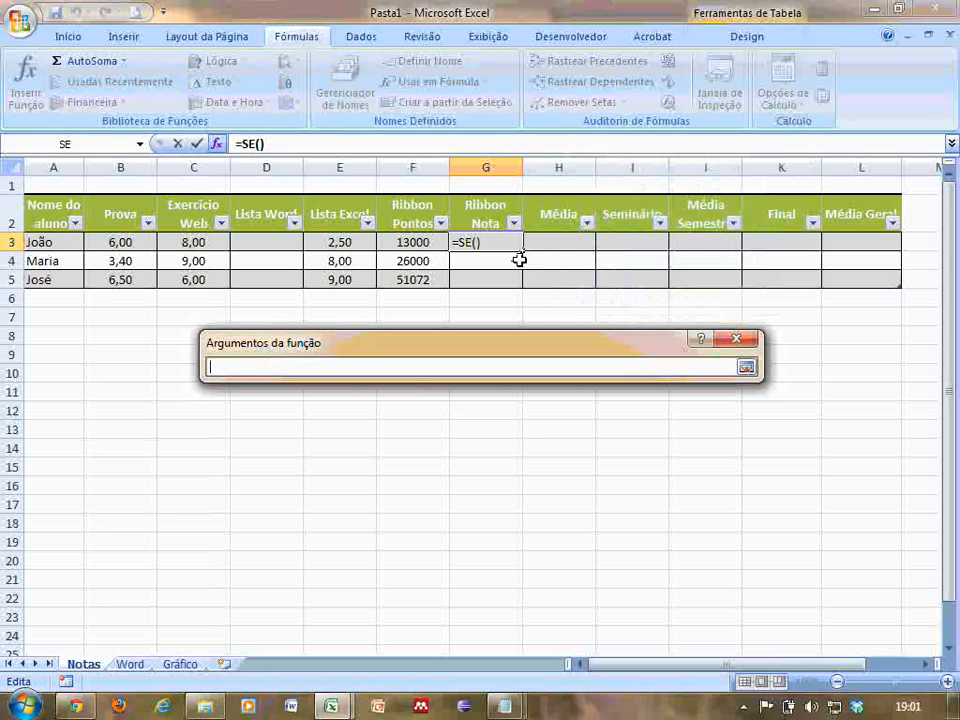
{"action": "left_click", "coordinate": [427, 242]}
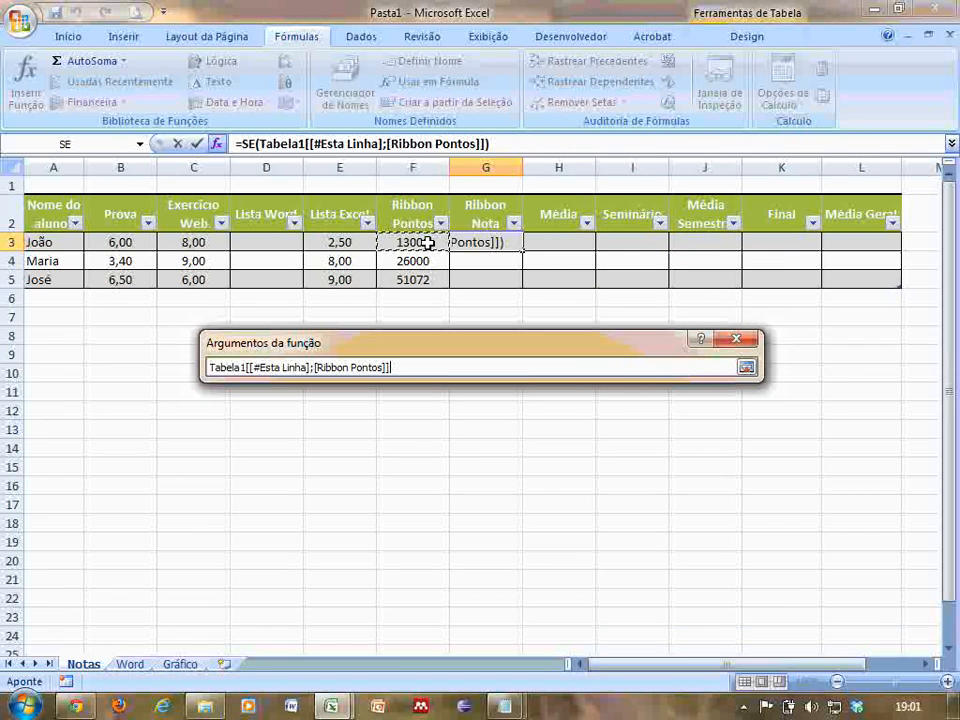
{"action": "type", "text": "> 50000"}
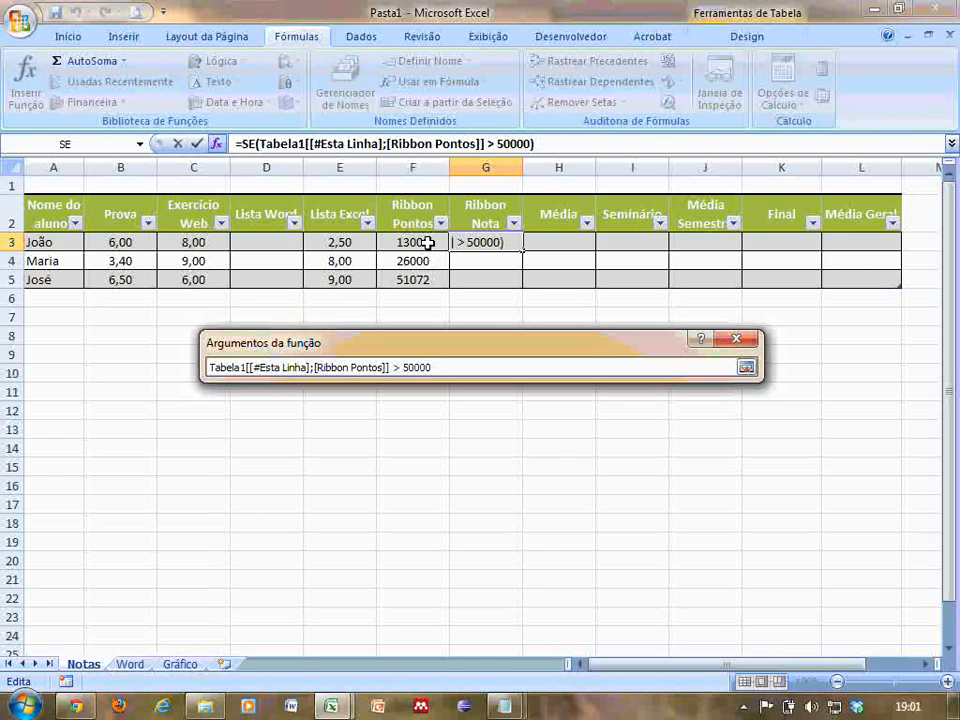
{"action": "key", "text": "Return"}
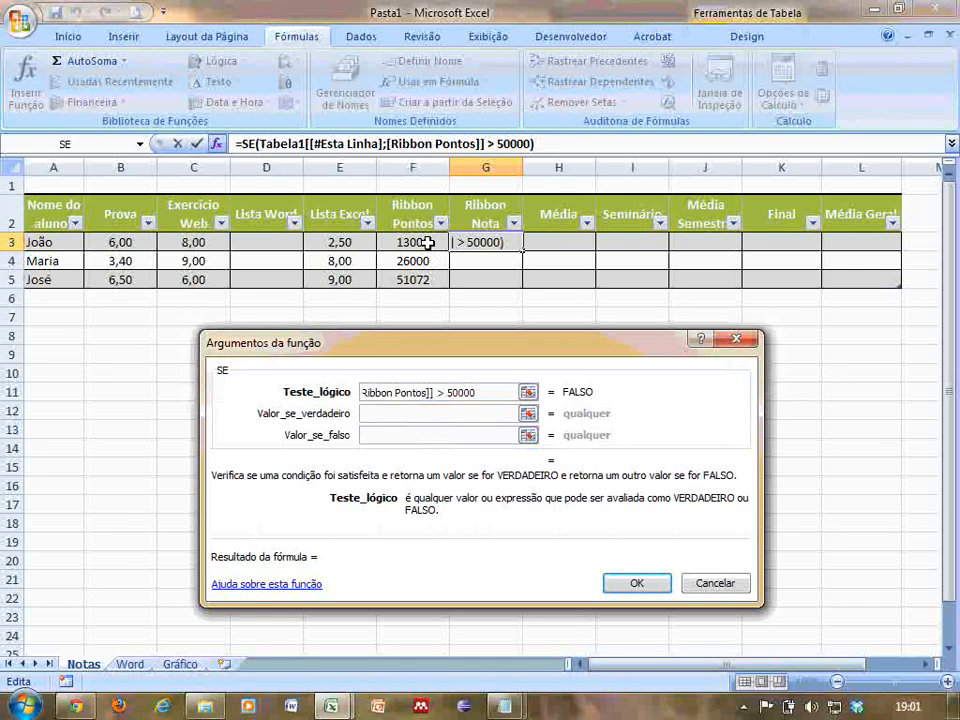
{"action": "key", "text": "Home"}
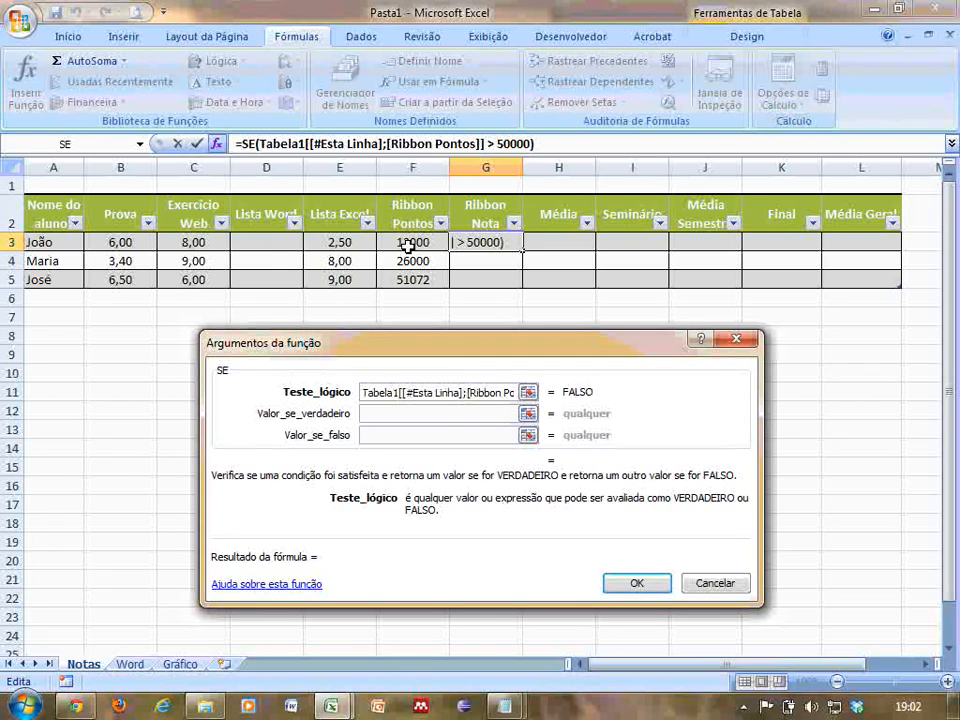
Set the SE function's value if true to 10.
{"action": "left_click", "coordinate": [368, 416]}
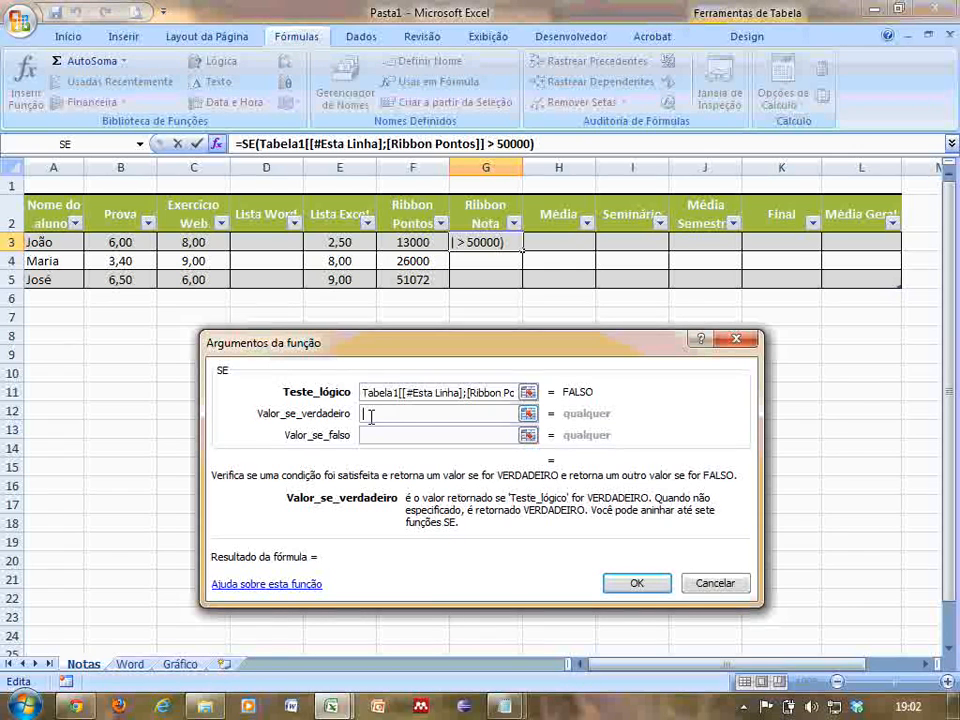
{"action": "type", "text": "10"}
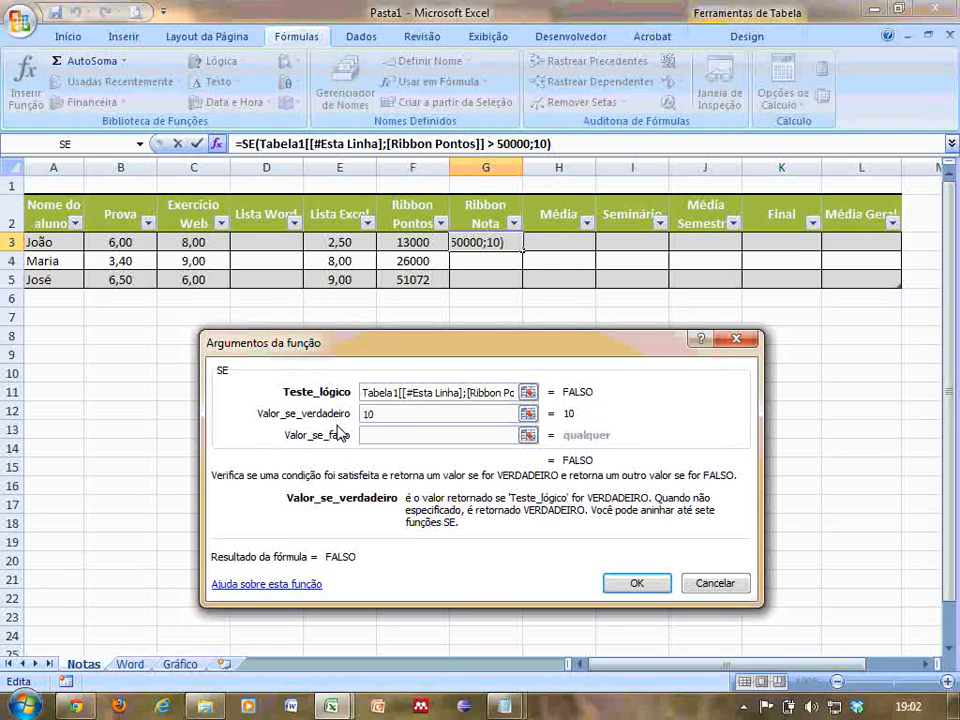
{"action": "left_click", "coordinate": [388, 434]}
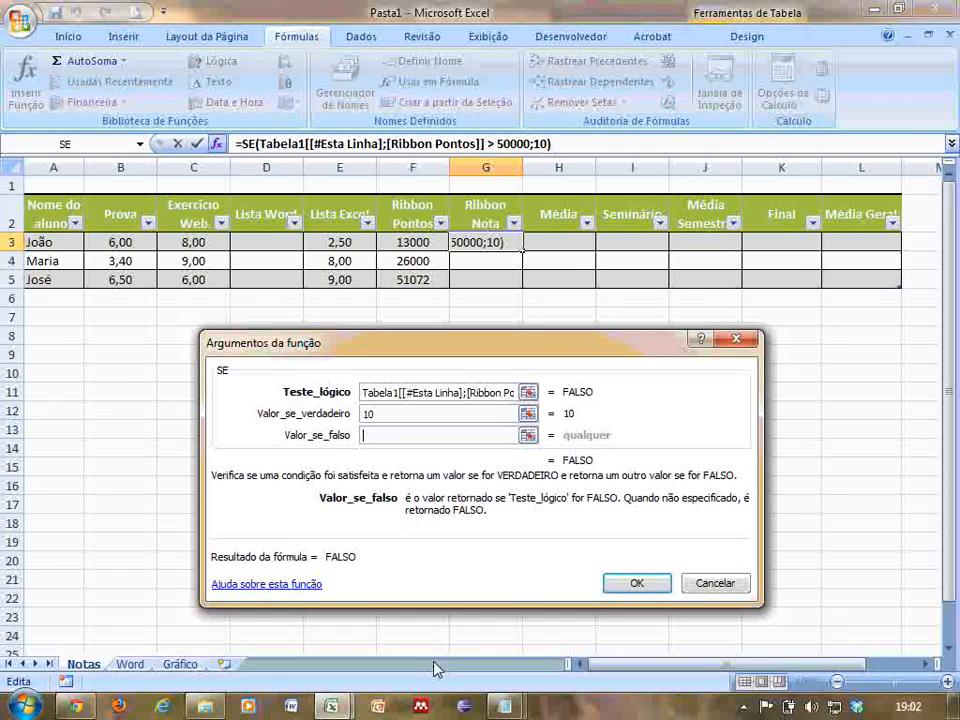
Switch to Notepad, copy Tabela1[[#Esta Linha];[Ribbon Pontos]]*10/50000, and return to the SE arguments dialog in Excel.
{"action": "mouse_move", "coordinate": [516, 714]}
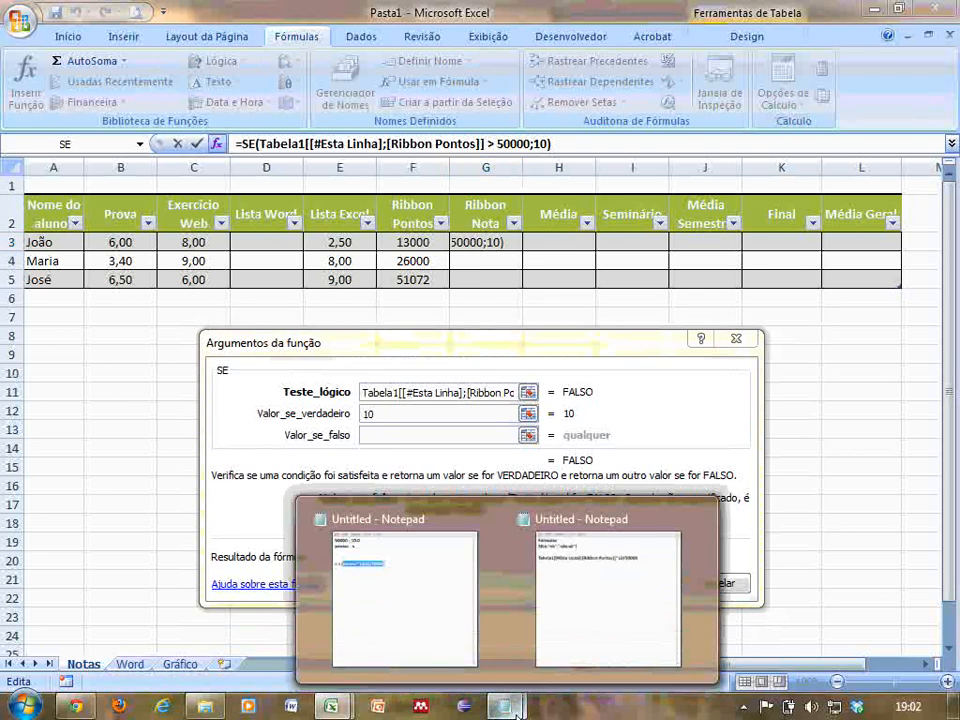
{"action": "left_click", "coordinate": [607, 598]}
{"action": "left_click_drag", "start_coordinate": [788, 272], "coordinate": [400, 262]}
{"action": "key", "text": "ctrl+c"}
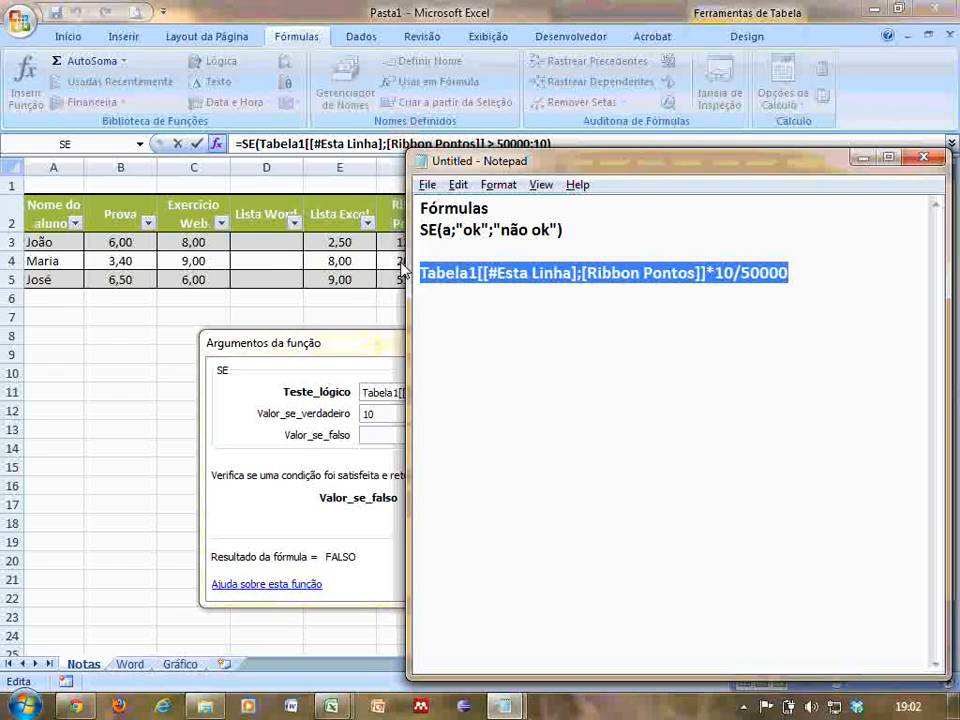
{"action": "left_click", "coordinate": [404, 272]}
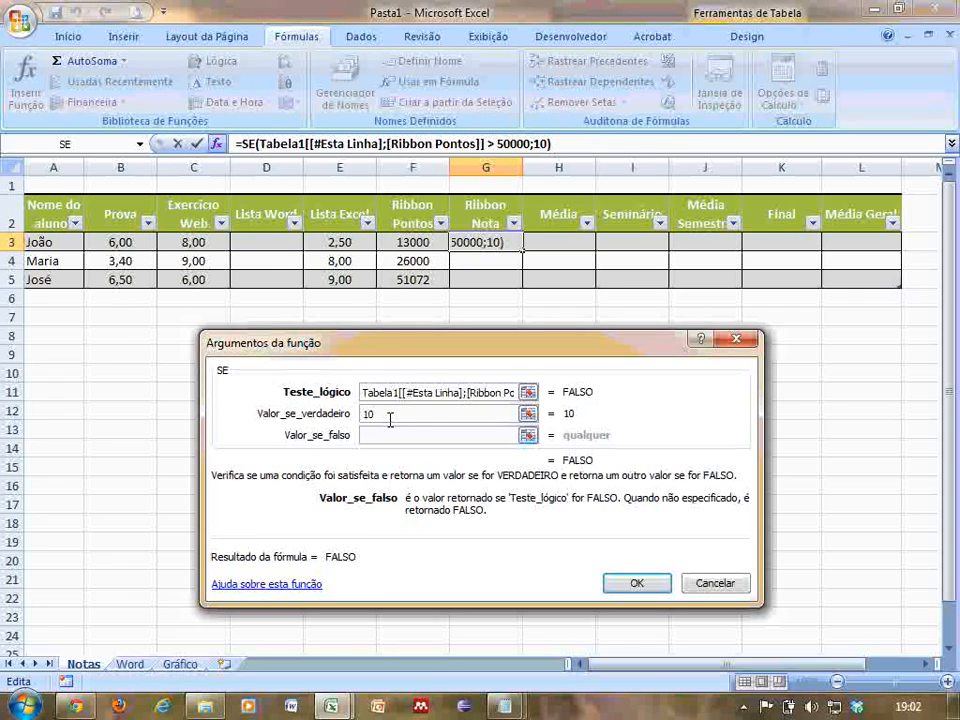
Paste the copied Ribbon Pontos*10/50000 expression as the SE function's value if false and insert the formula.
{"action": "left_click", "coordinate": [372, 392]}
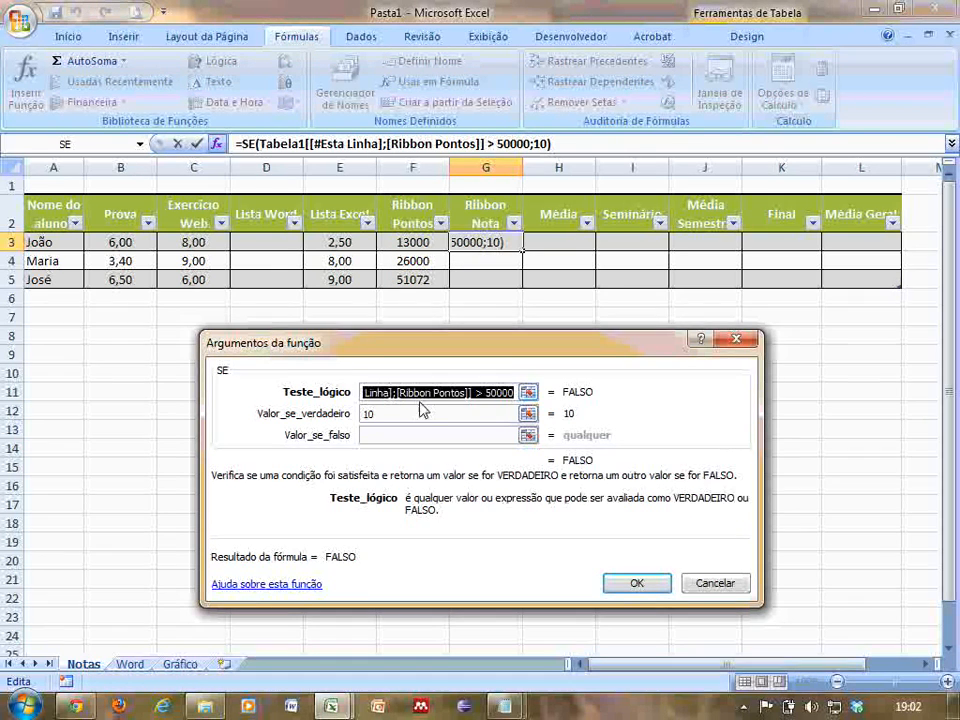
{"action": "left_click", "coordinate": [390, 413]}
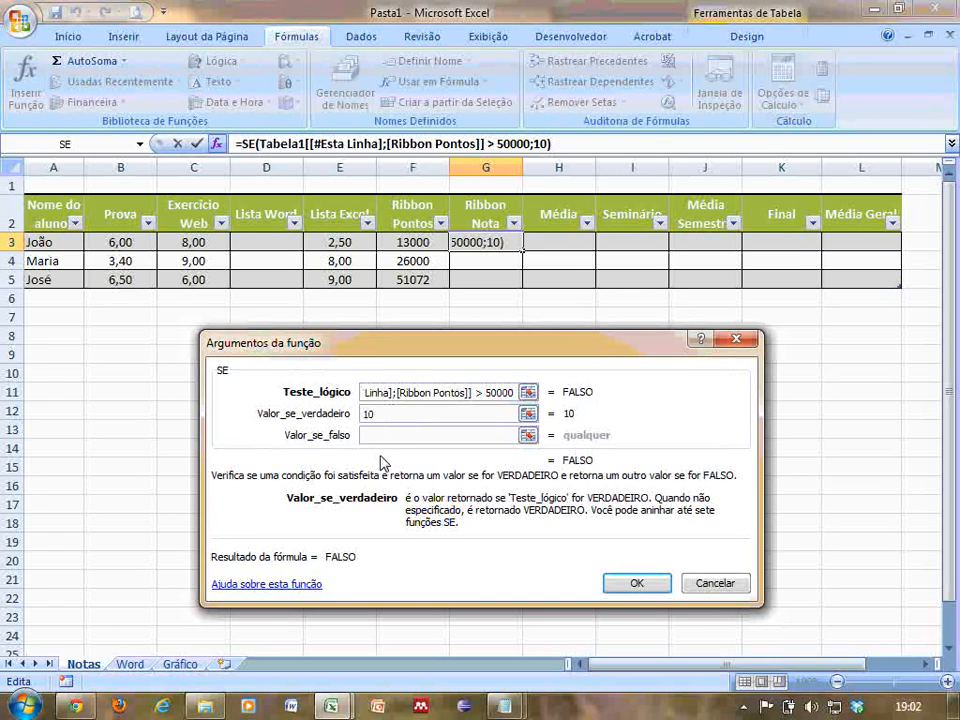
{"action": "left_click", "coordinate": [388, 437]}
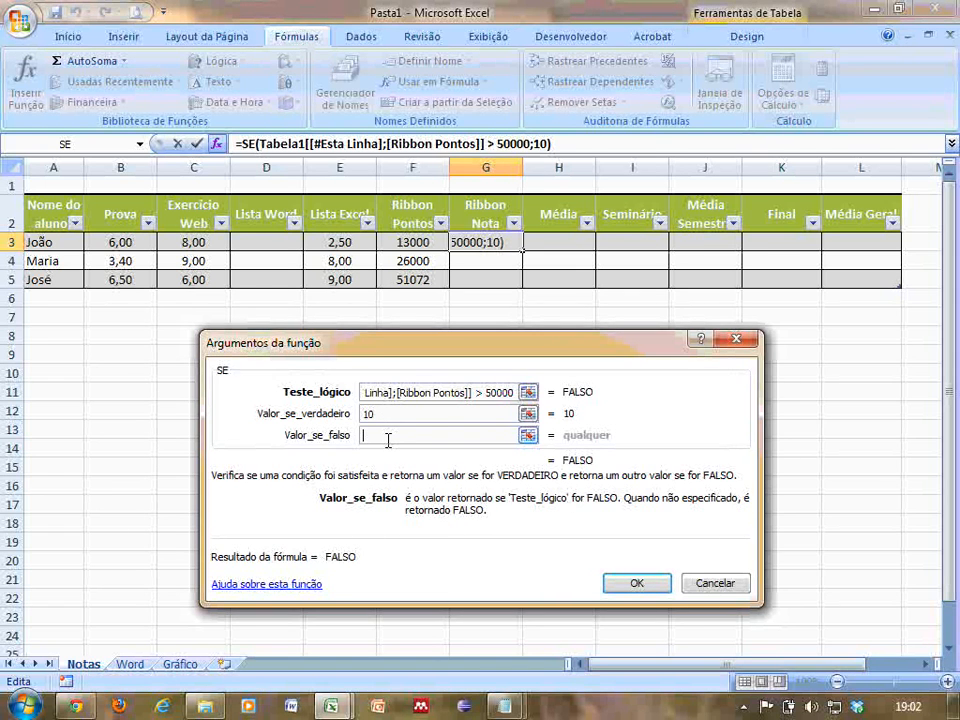
{"action": "key", "text": "ctrl+v"}
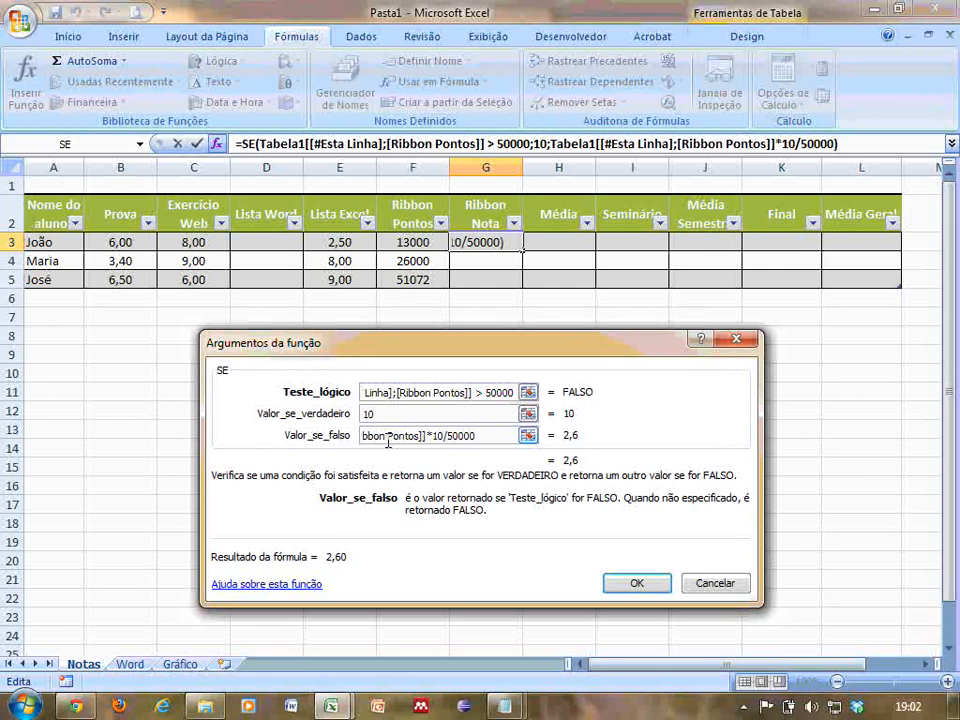
{"action": "key", "text": "Home"}
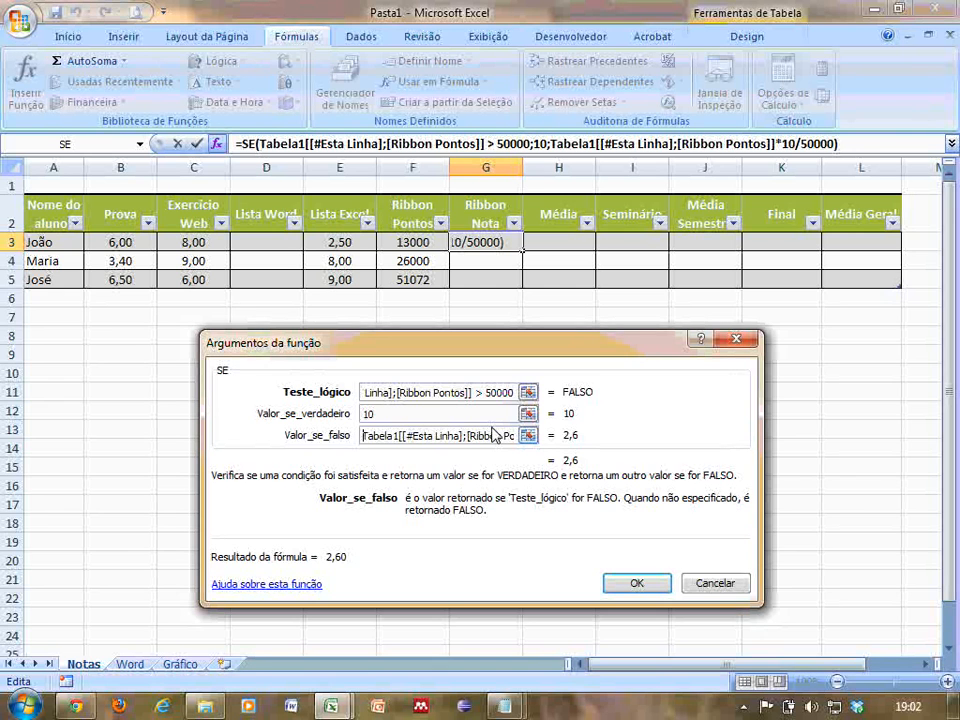
{"action": "left_click", "coordinate": [633, 585]}
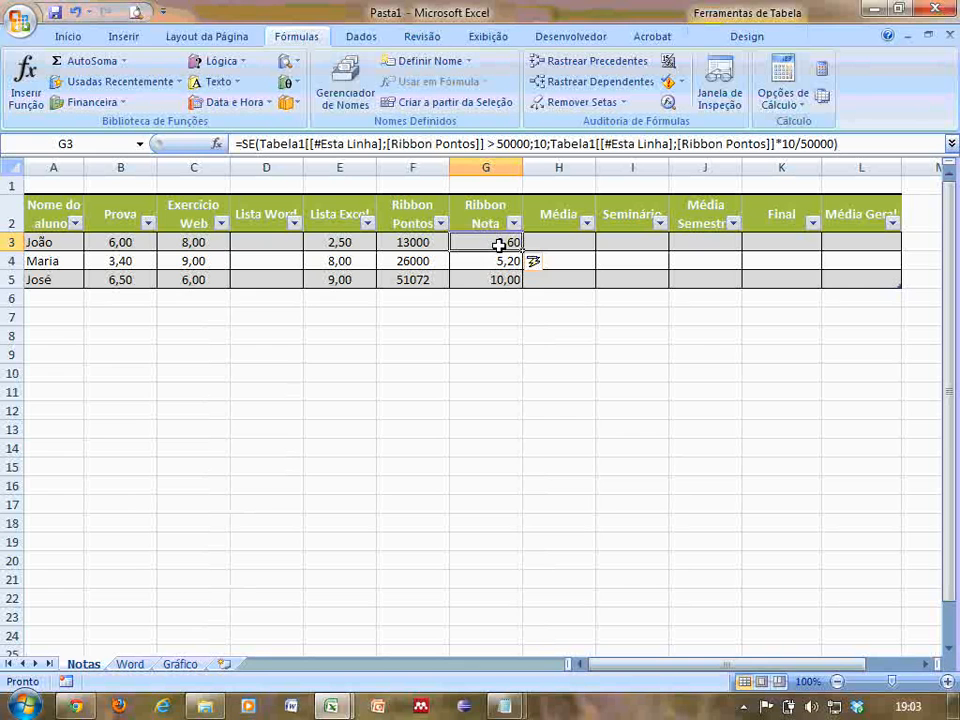
Check the Ribbon Nota results calculated in G3:G5.
{"action": "left_click_drag", "start_coordinate": [498, 244], "coordinate": [499, 279]}
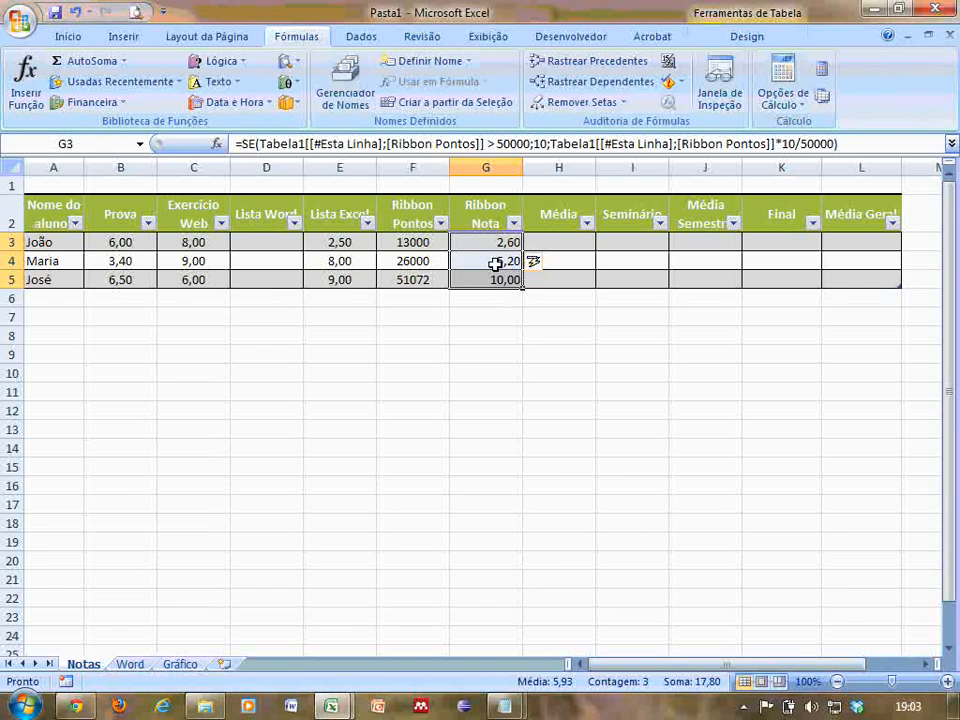
{"action": "left_click", "coordinate": [495, 263]}
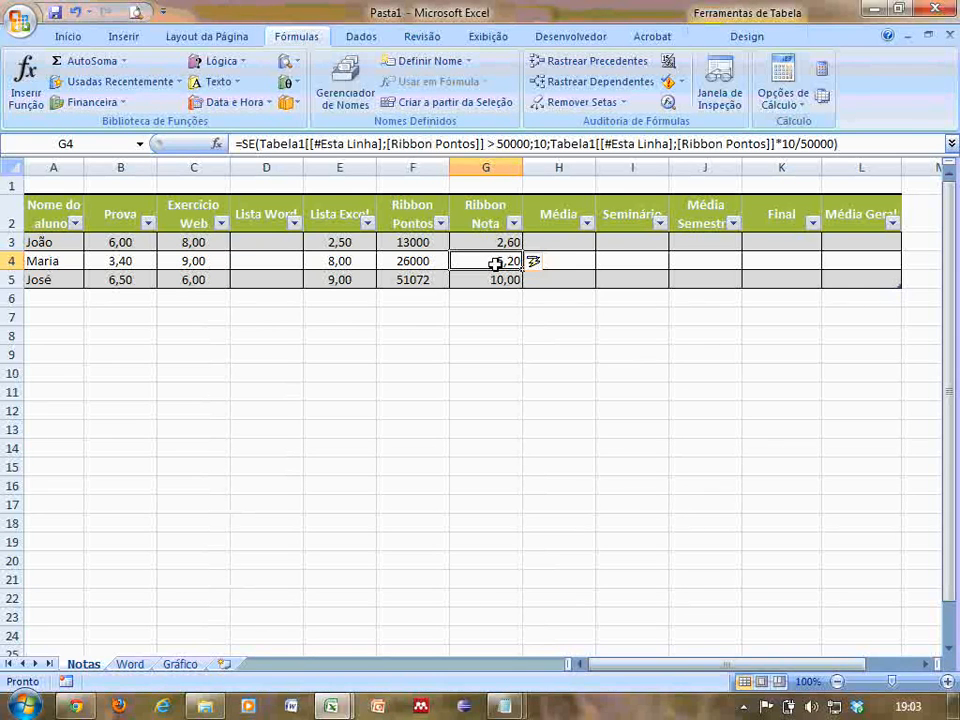
{"action": "left_click", "coordinate": [590, 244]}
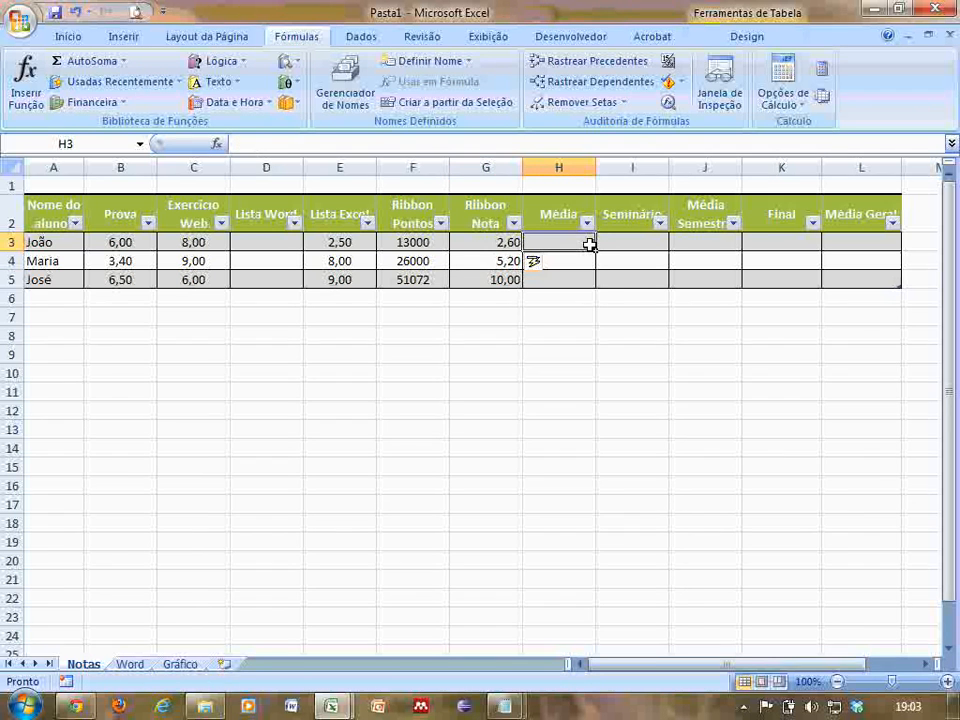
{"action": "left_click", "coordinate": [500, 241]}
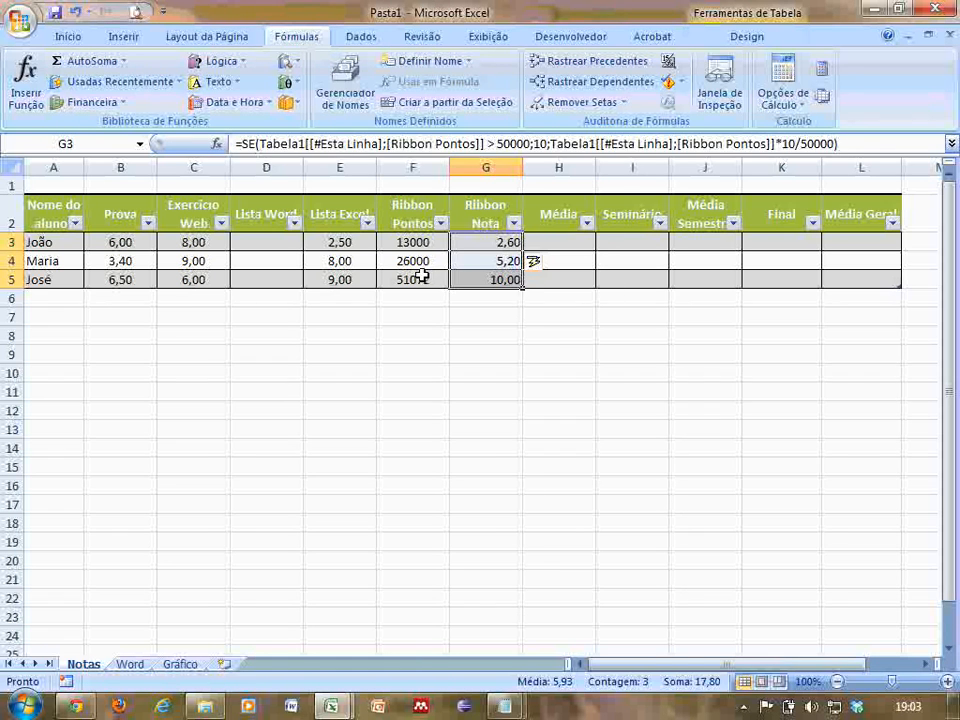
Test the Ribbon Nota formula by setting Ribbon Pontos in F5 to 60000, and restore the cell to 51072.
{"action": "left_click", "coordinate": [421, 277]}
{"action": "type", "text": "60000"}
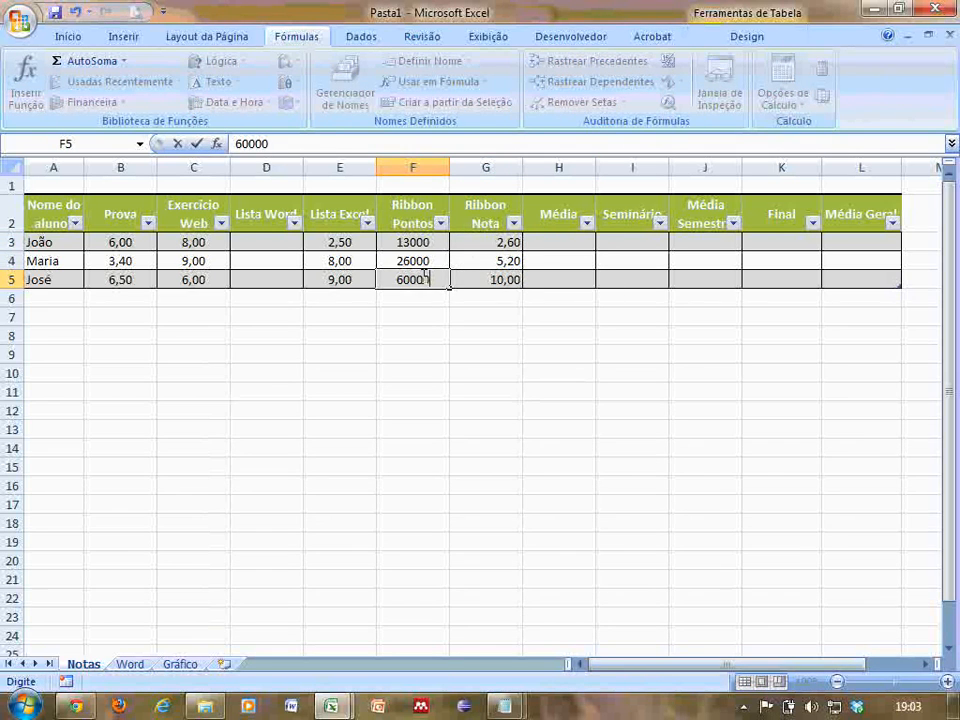
{"action": "key", "text": "Return"}
{"action": "key", "text": "Up"}
{"action": "key", "text": "Right"}
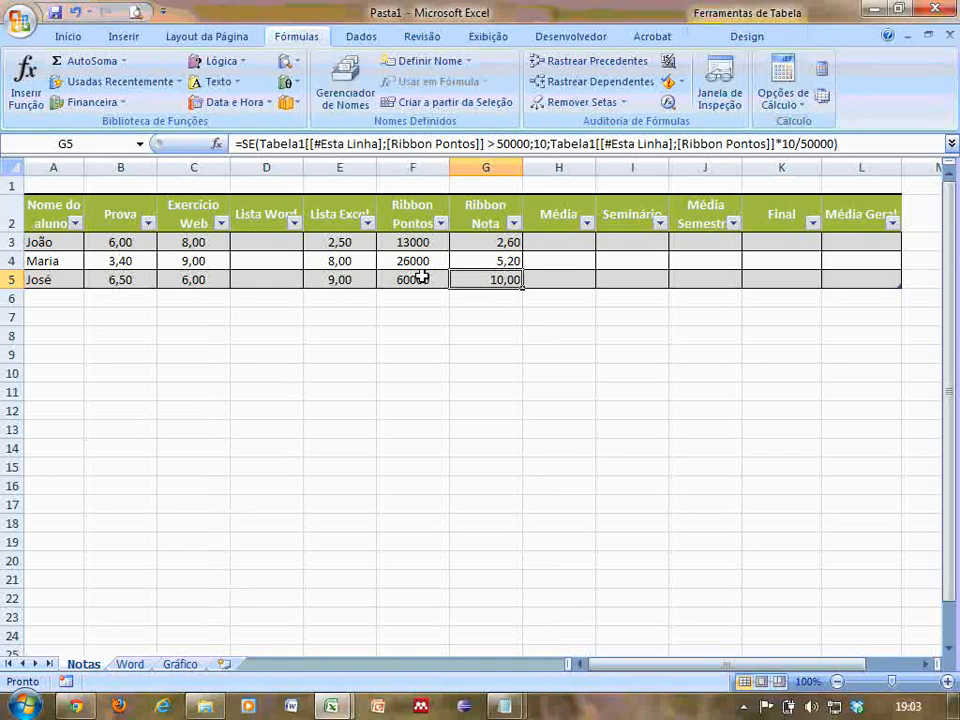
{"action": "left_click", "coordinate": [421, 277]}
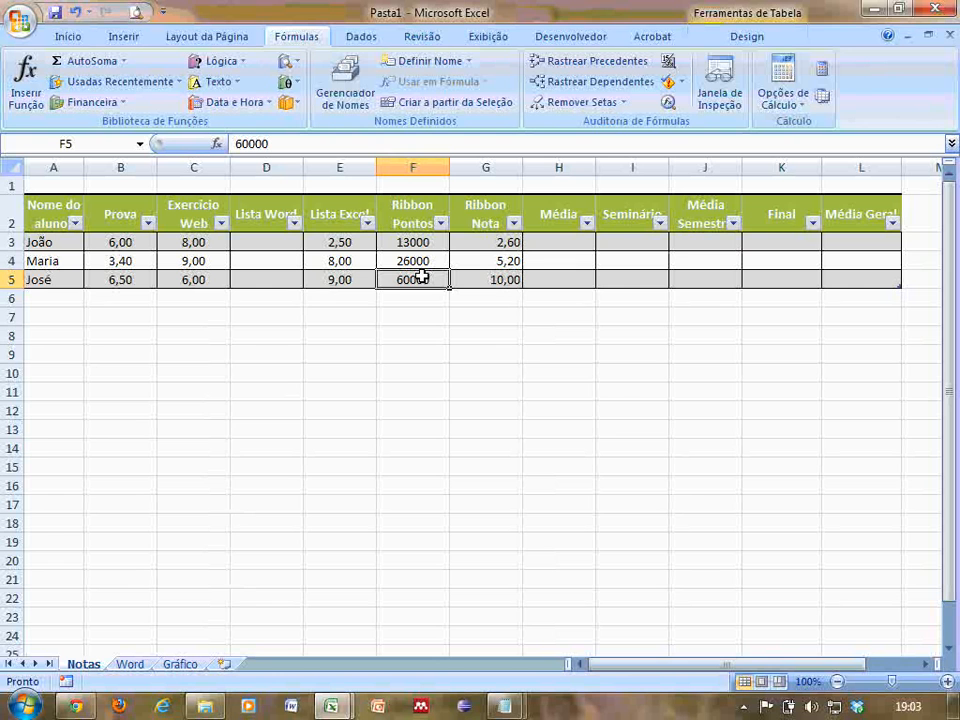
{"action": "type", "text": "51072"}
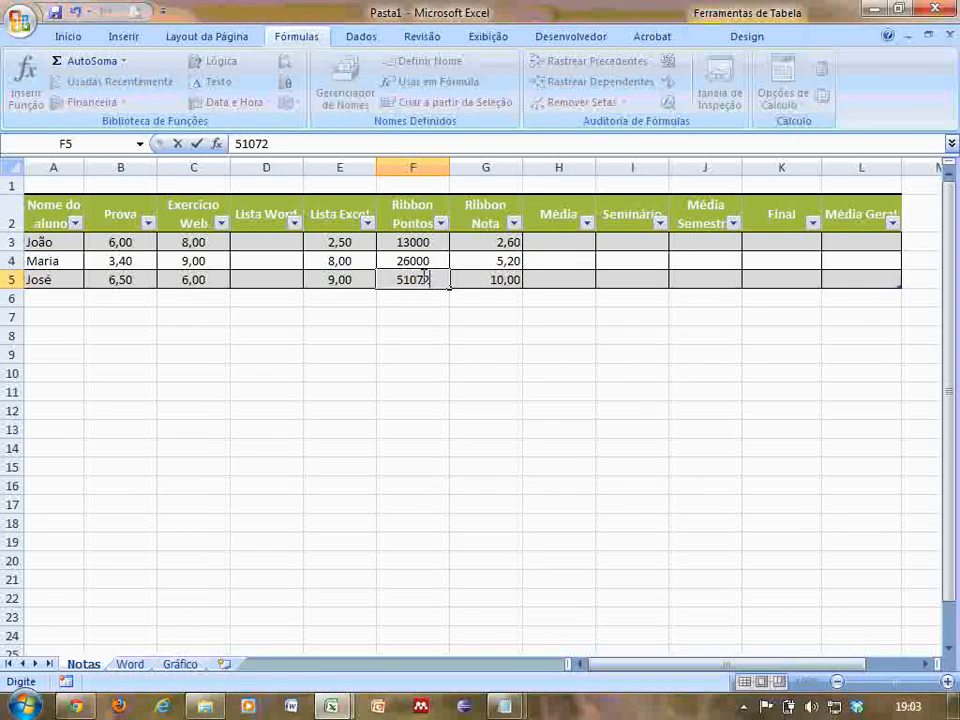
{"action": "key", "text": "Return"}
{"action": "left_click", "coordinate": [421, 277]}
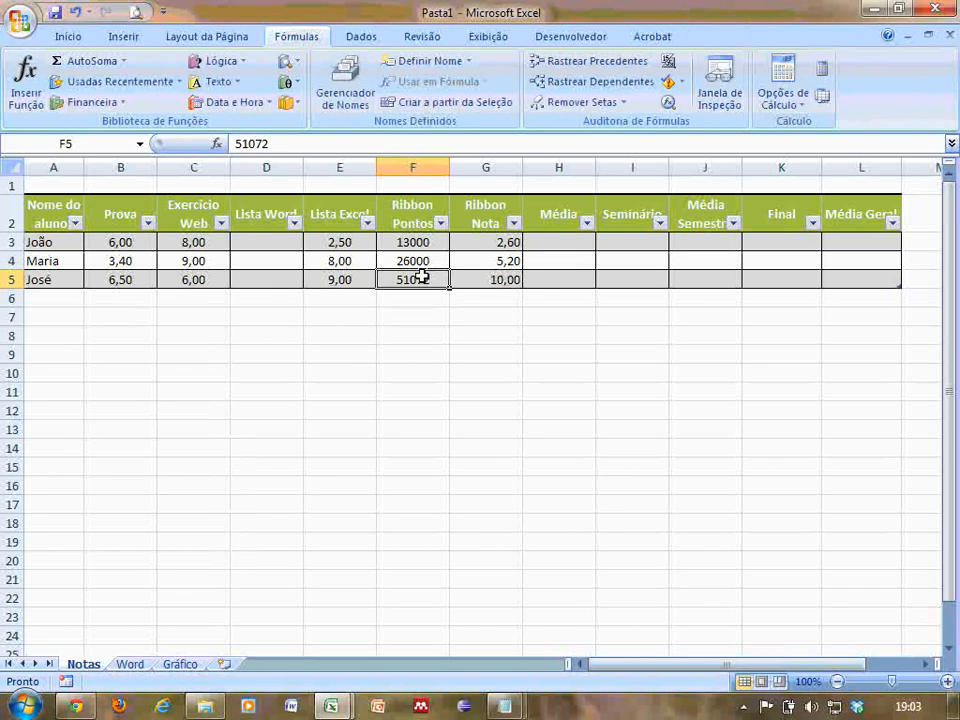
Switch to the Lista_Excel2007.xlsx workbook to read the Média weights comment, and review the matching grade cells in row 3 of Pasta1.
{"action": "key", "text": "alt+Tab"}
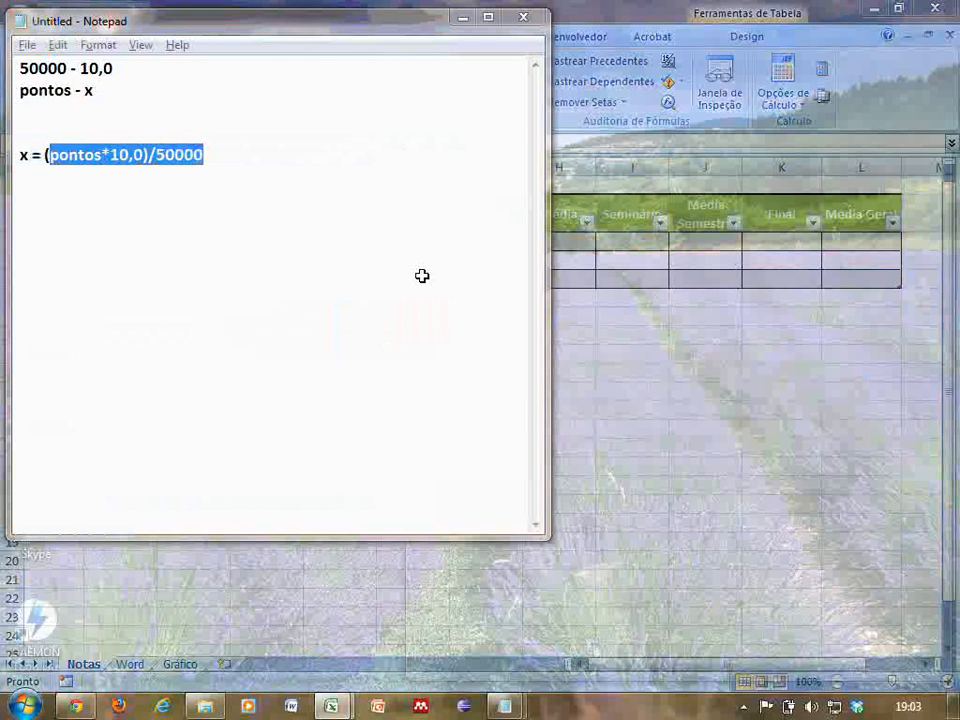
{"action": "key", "text": "alt+Tab"}
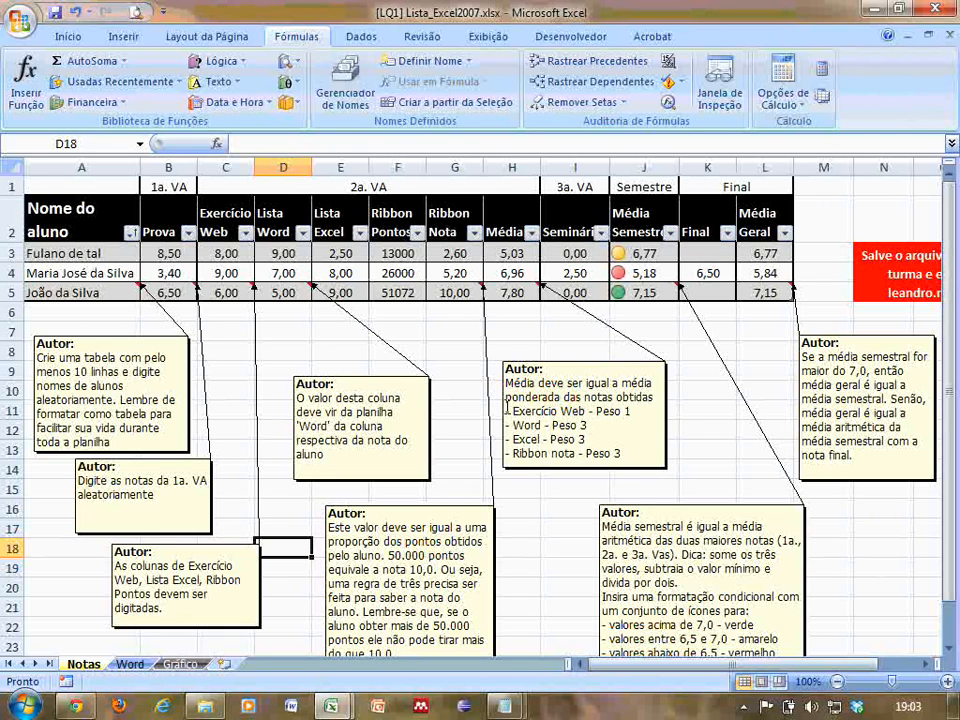
{"action": "double_click", "coordinate": [561, 443]}
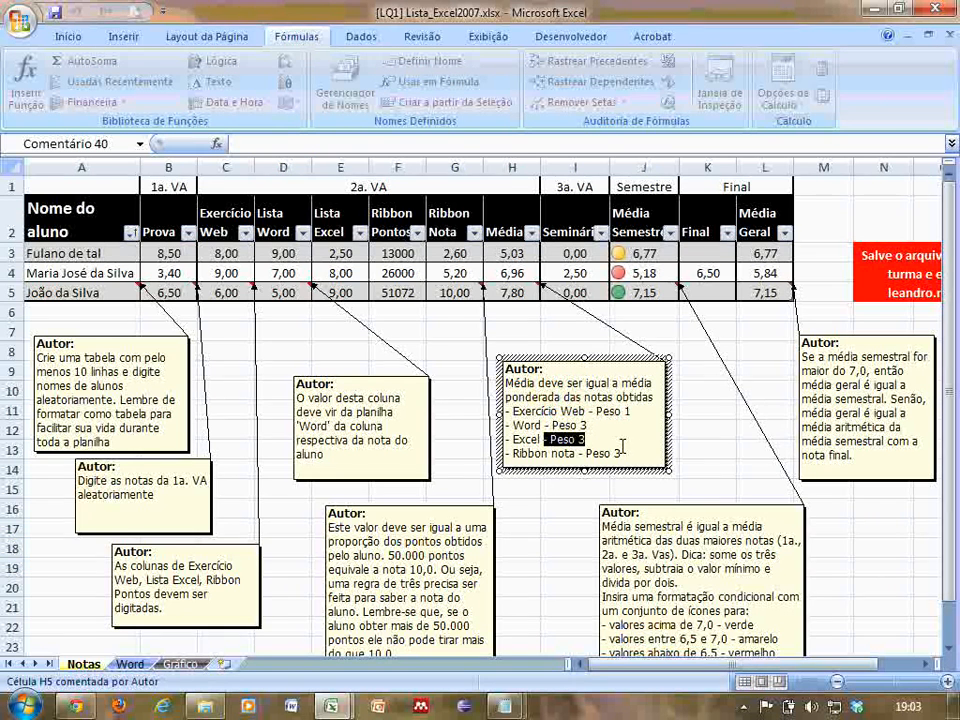
{"action": "left_click_drag", "start_coordinate": [640, 453], "coordinate": [549, 453]}
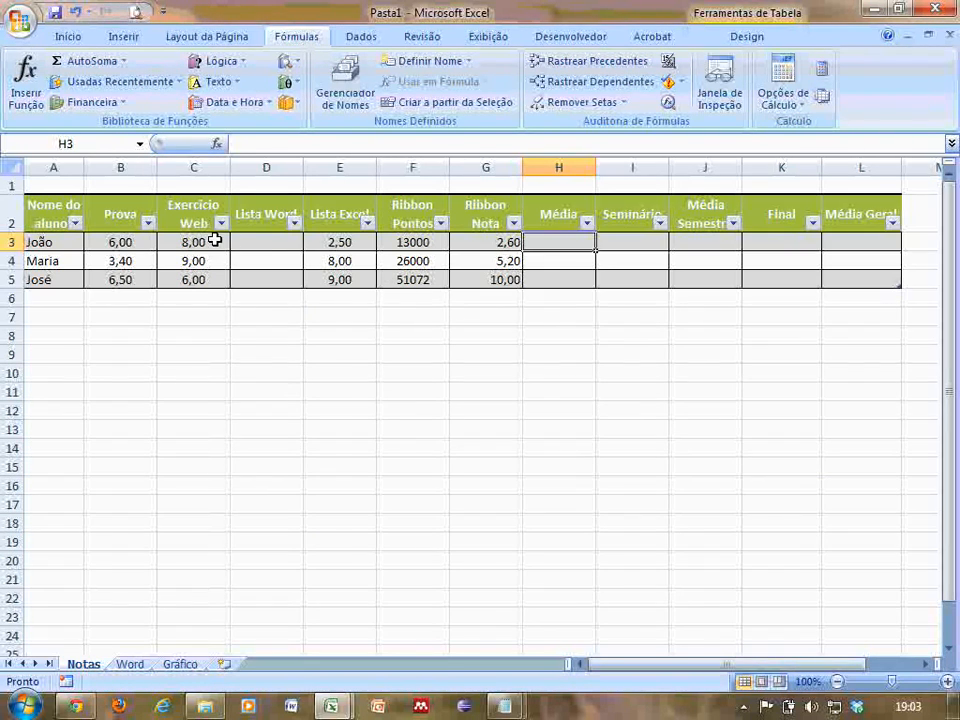
{"action": "left_click", "coordinate": [206, 242]}
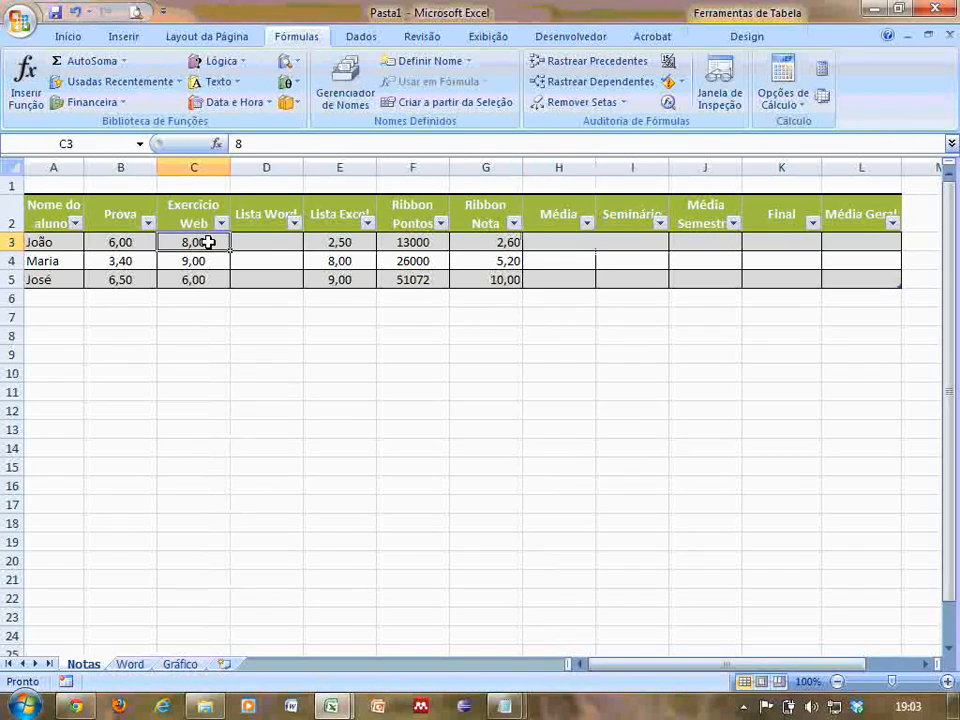
{"action": "left_click", "coordinate": [269, 240]}
{"action": "left_click", "coordinate": [341, 243]}
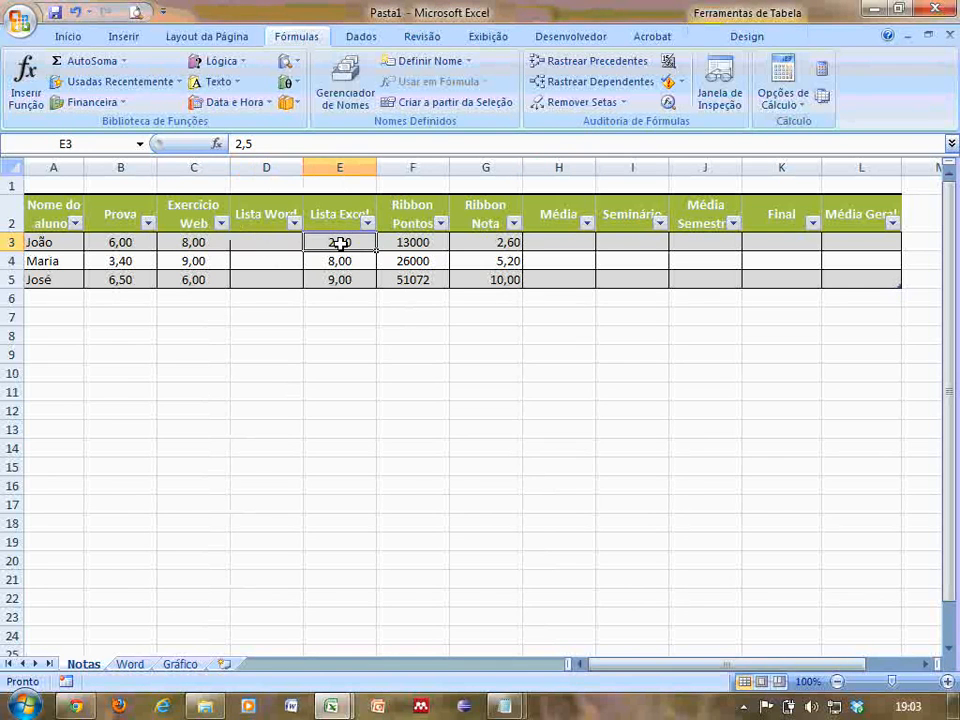
{"action": "left_click", "coordinate": [494, 241]}
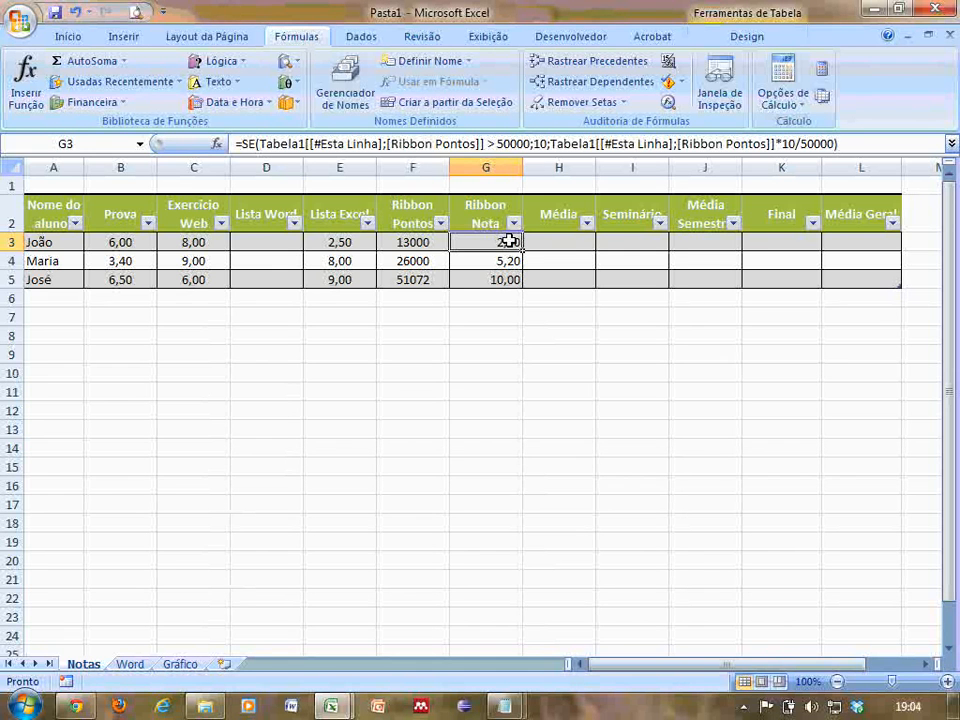
Enter a Média formula in H3 that multiplies the current row's Exercício Web by 1.
{"action": "left_click", "coordinate": [578, 244]}
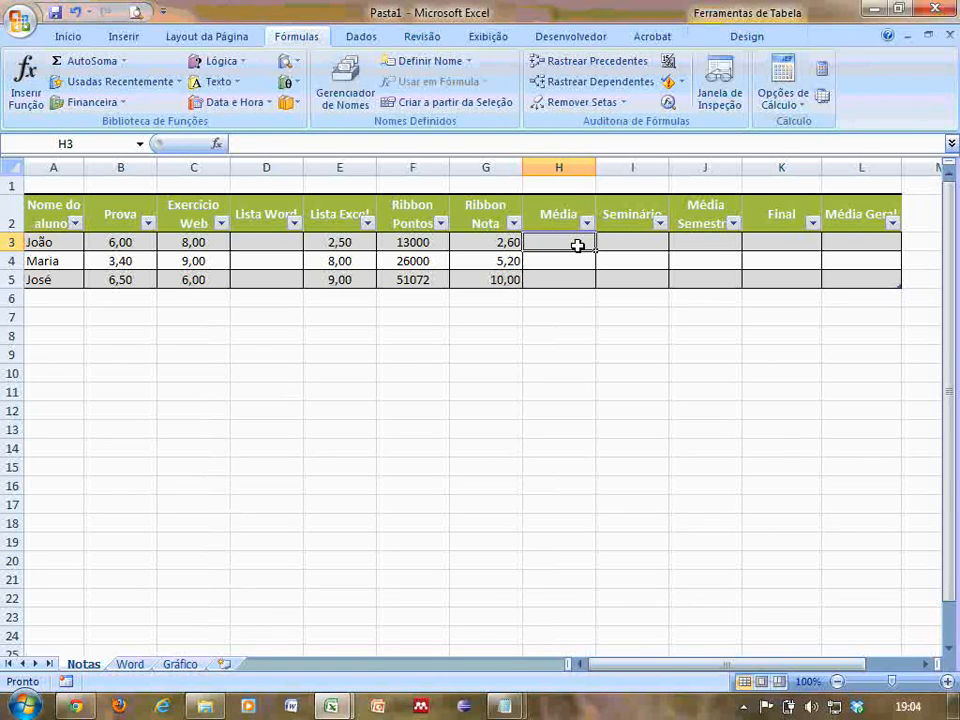
{"action": "type", "text": "="}
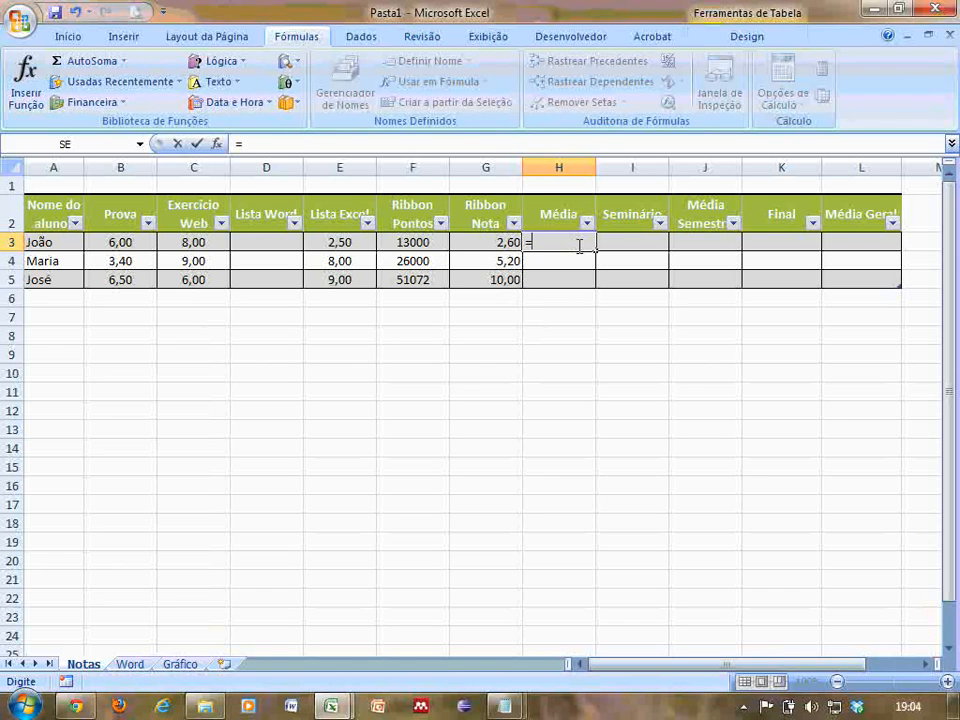
{"action": "left_click", "coordinate": [210, 245]}
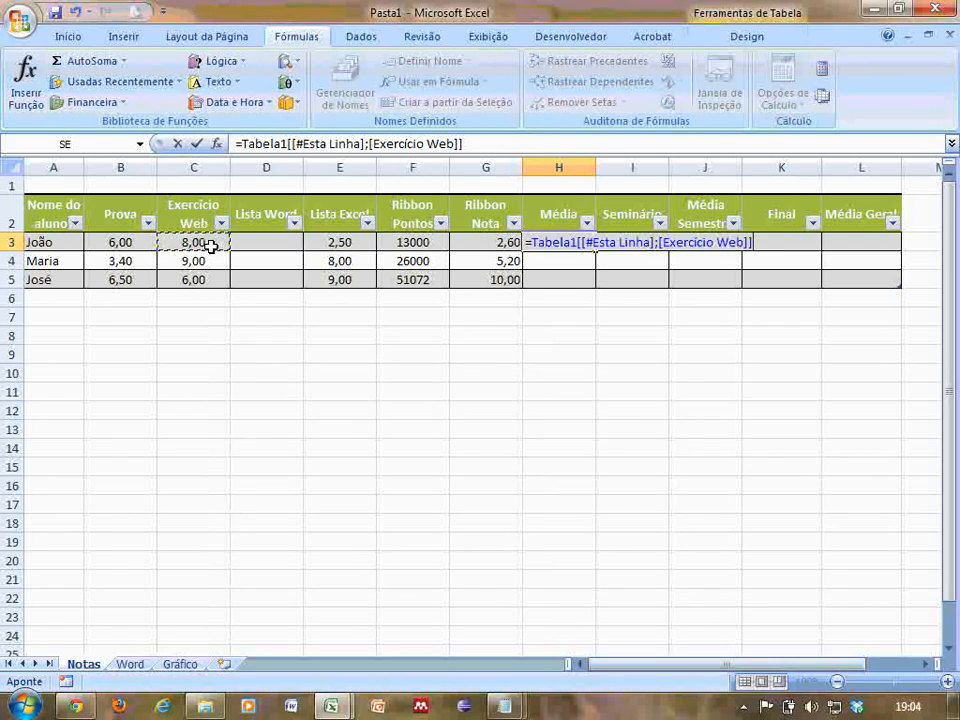
{"action": "type", "text": "*"}
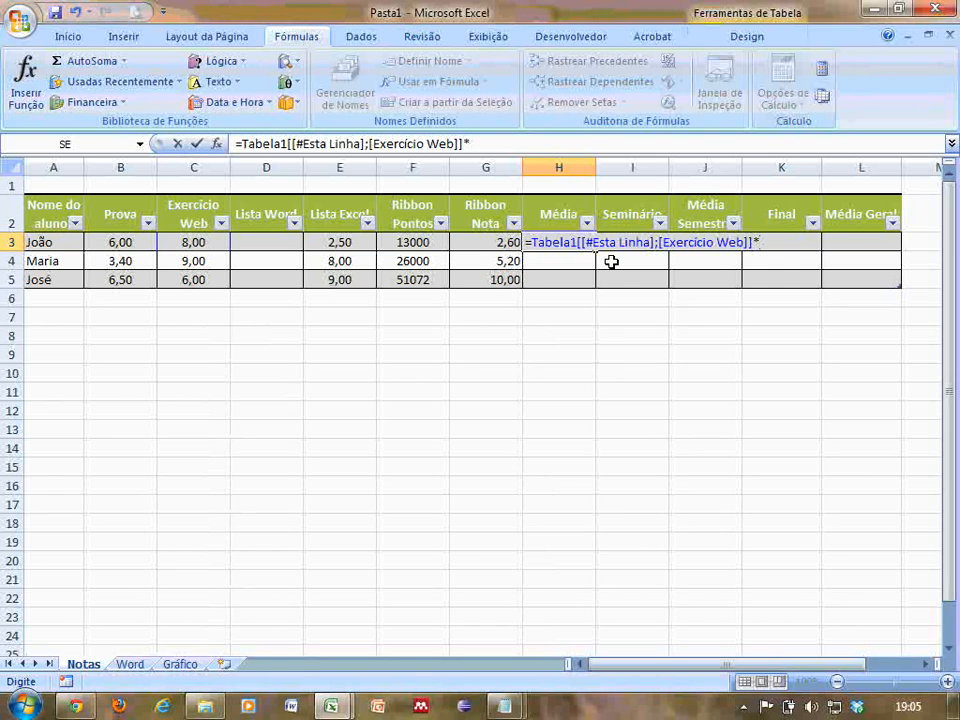
{"action": "type", "text": "1"}
{"action": "left_click", "coordinate": [287, 243]}
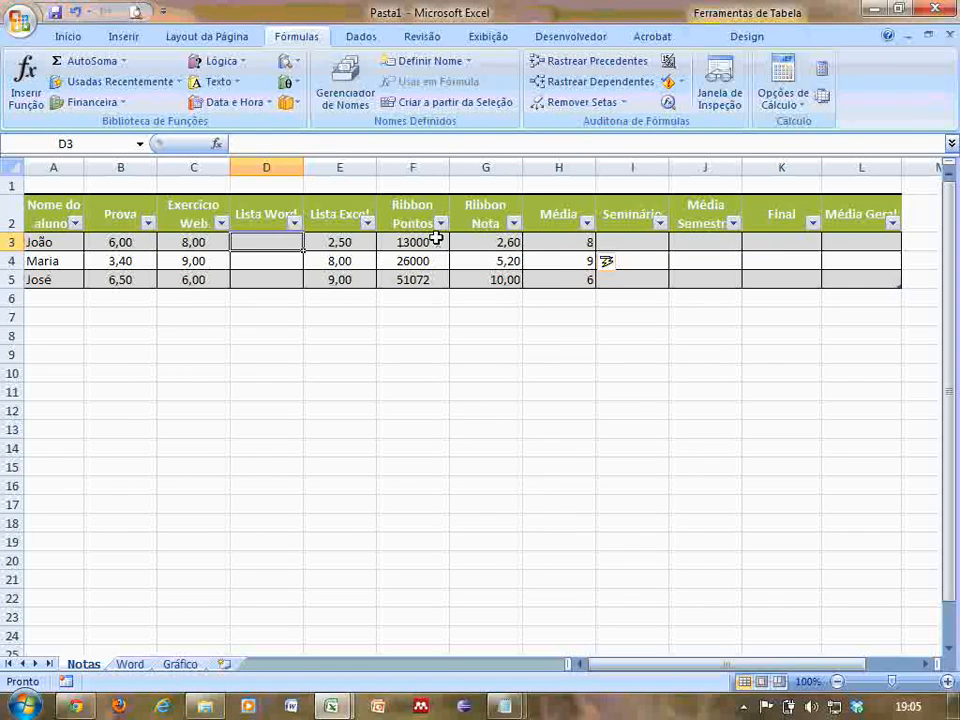
Rebuild the Média formula in H3 with the current row's Exercício Web times 1 plus Lista Word times 3.
{"action": "left_click", "coordinate": [580, 243]}
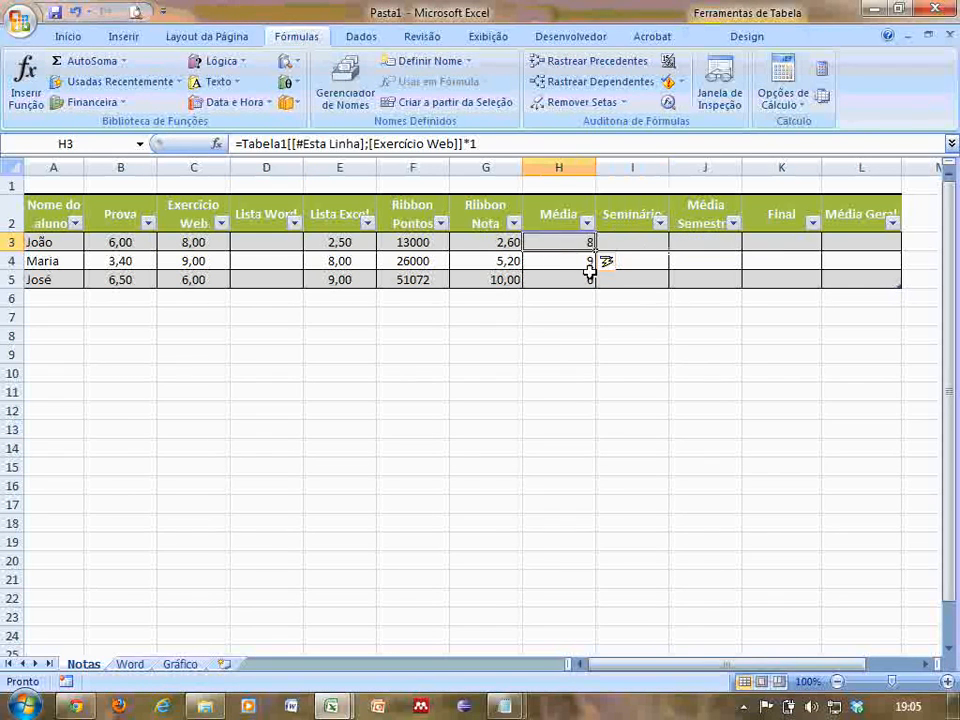
{"action": "type", "text": "="}
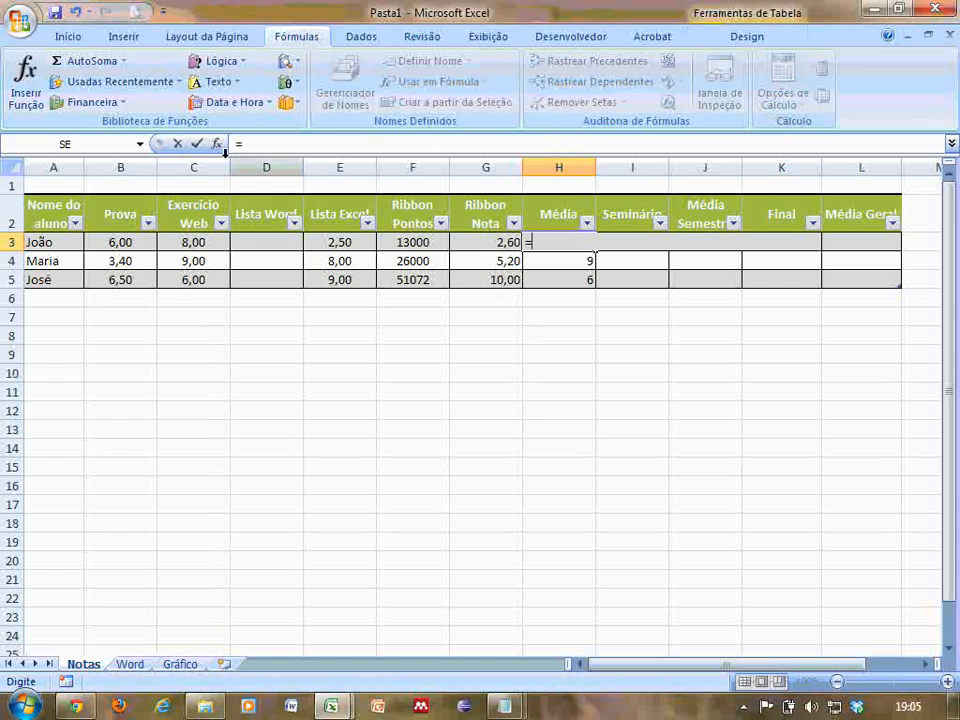
{"action": "left_click", "coordinate": [216, 238]}
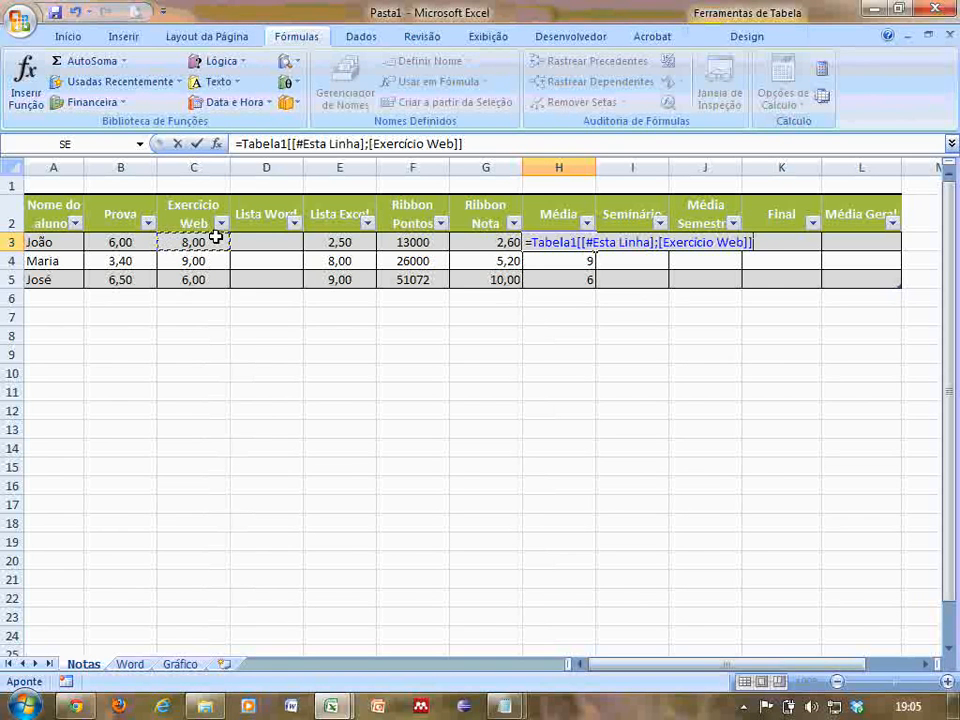
{"action": "type", "text": "*1"}
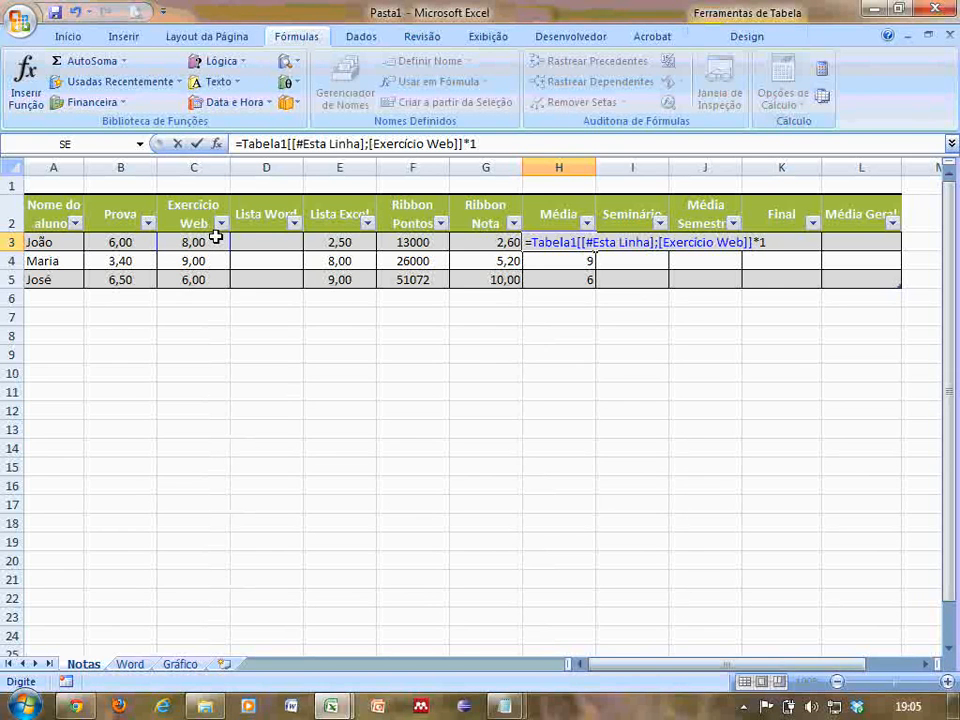
{"action": "type", "text": "+"}
{"action": "left_click", "coordinate": [270, 247]}
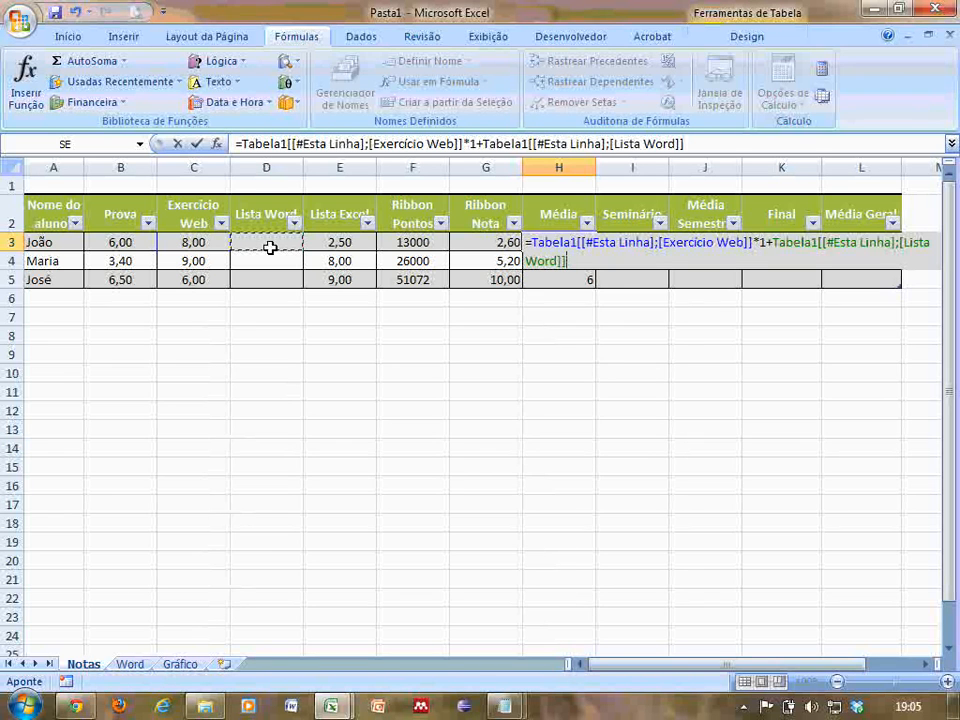
{"action": "type", "text": "*3+"}
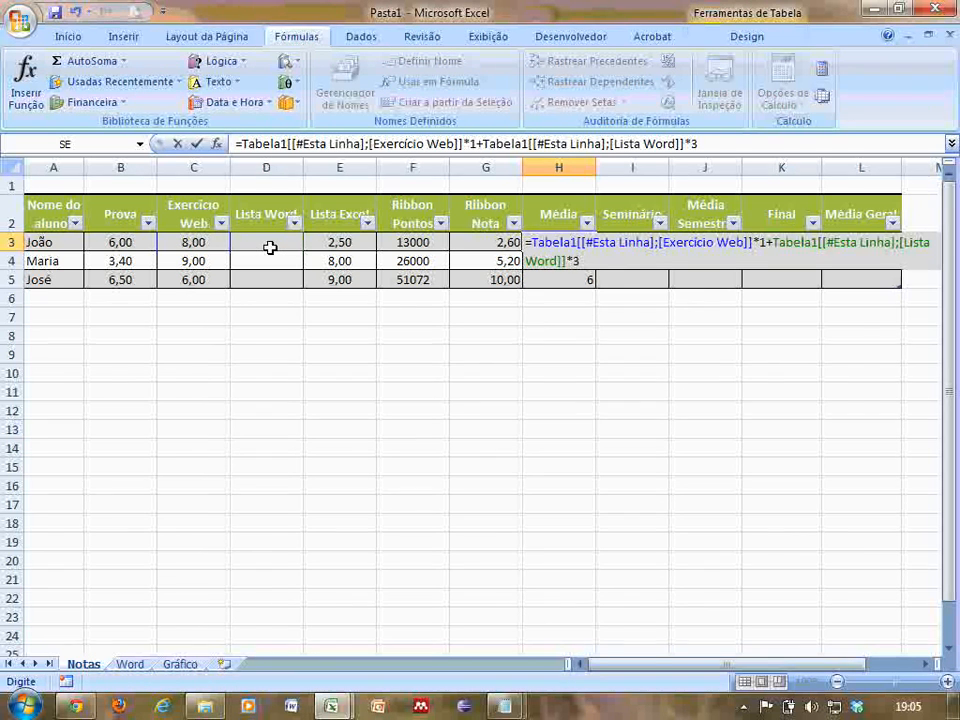
Extend the Média formula with Lista Excel times 3 plus Ribbon Nota times 3, followed by a division by 10.
{"action": "left_click", "coordinate": [350, 246]}
{"action": "type", "text": "*3"}
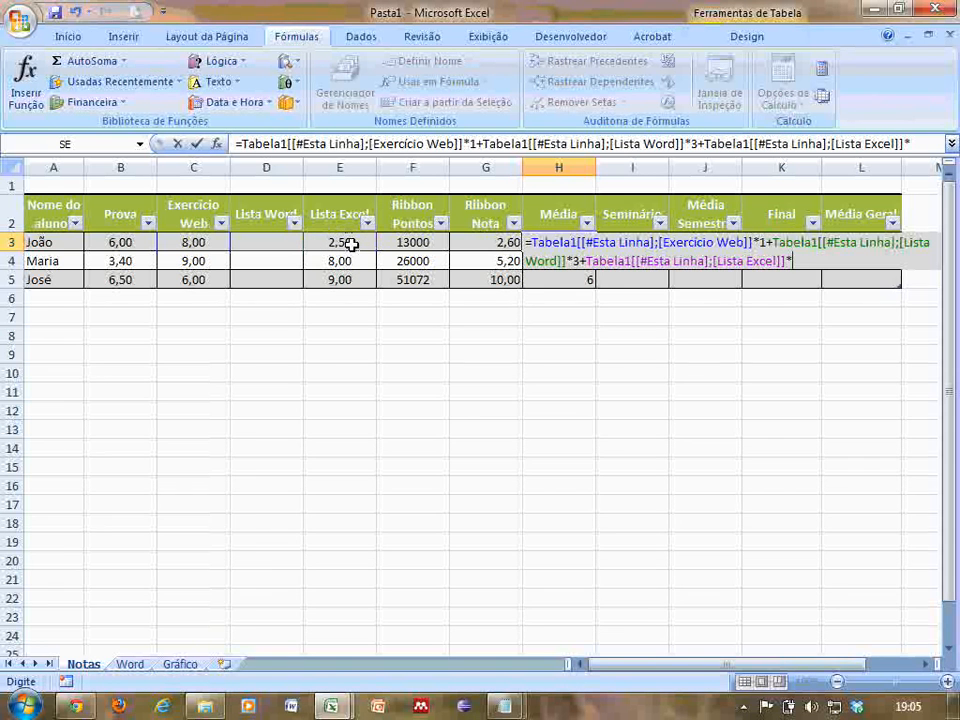
{"action": "type", "text": "+"}
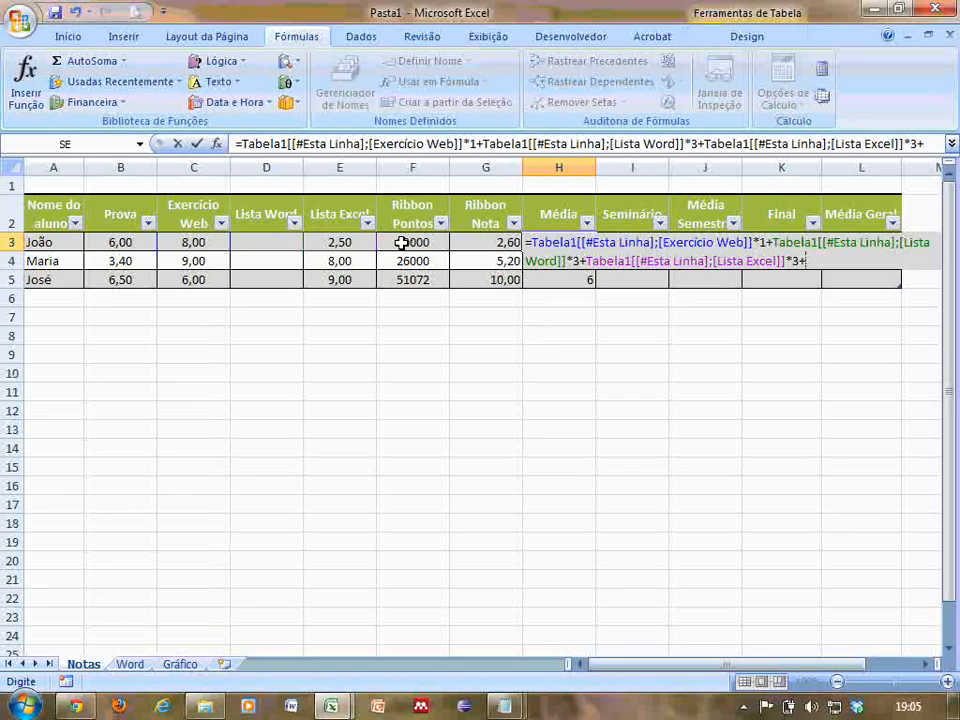
{"action": "left_click", "coordinate": [499, 243]}
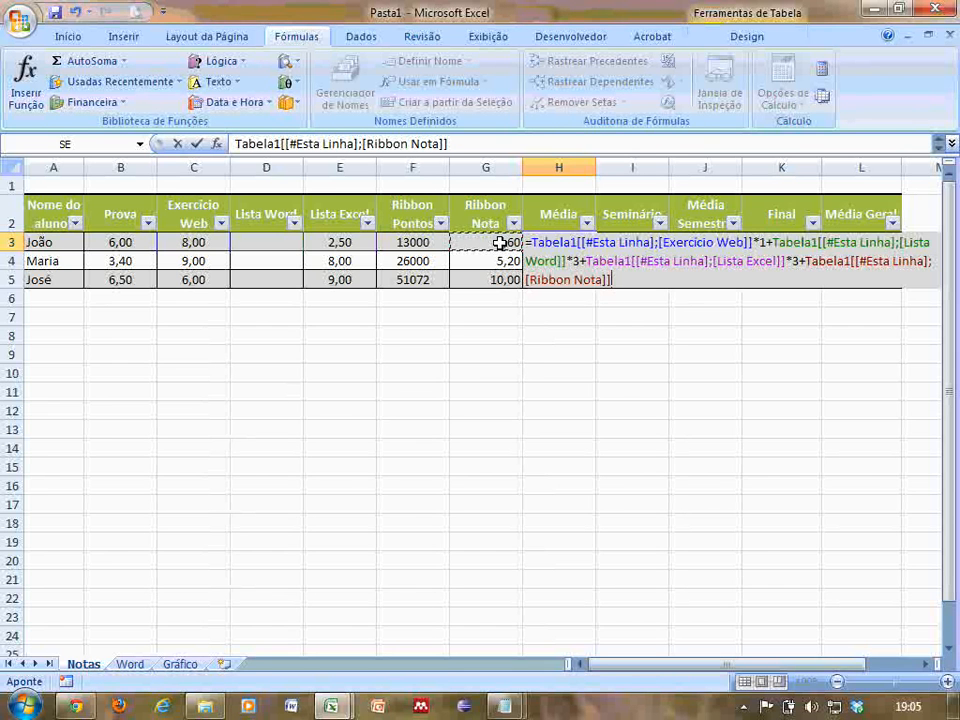
{"action": "type", "text": "*3/"}
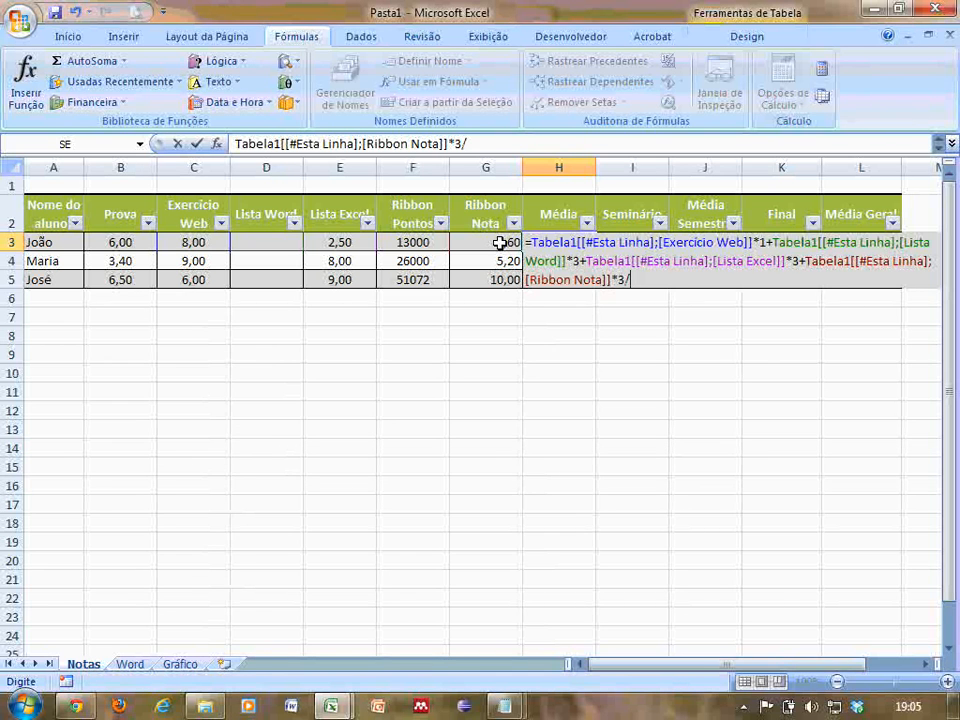
{"action": "type", "text": "10"}
Enclose the whole weighted sum in the Média formula in parentheses ahead of the division by 10, and enter it.
{"action": "left_click_drag", "start_coordinate": [531, 242], "coordinate": [607, 266]}
{"action": "left_click", "coordinate": [625, 280]}
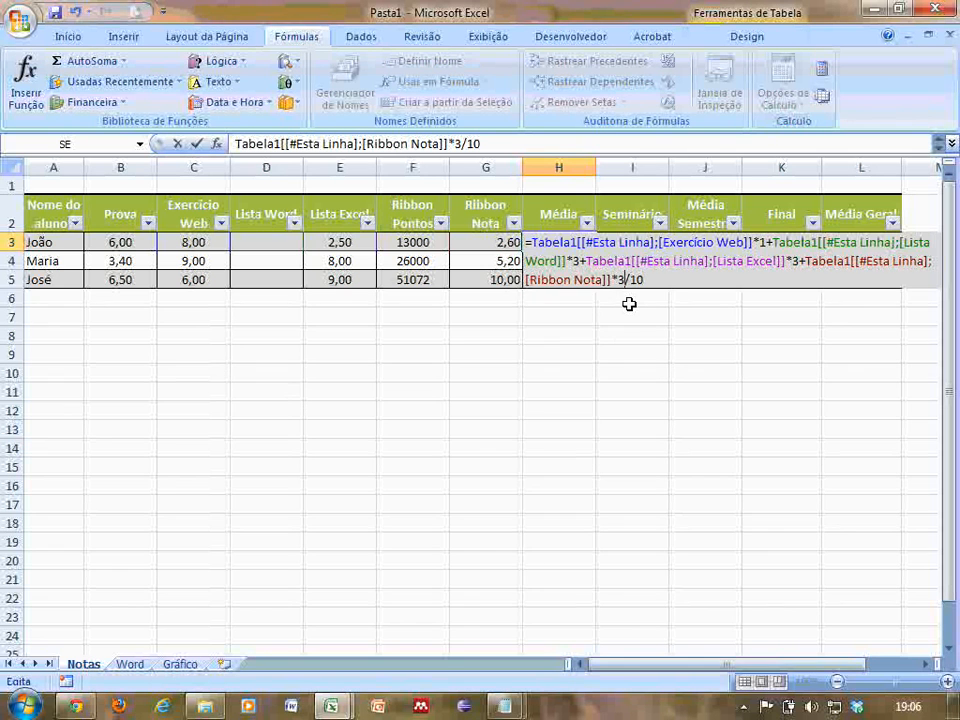
{"action": "type", "text": ")"}
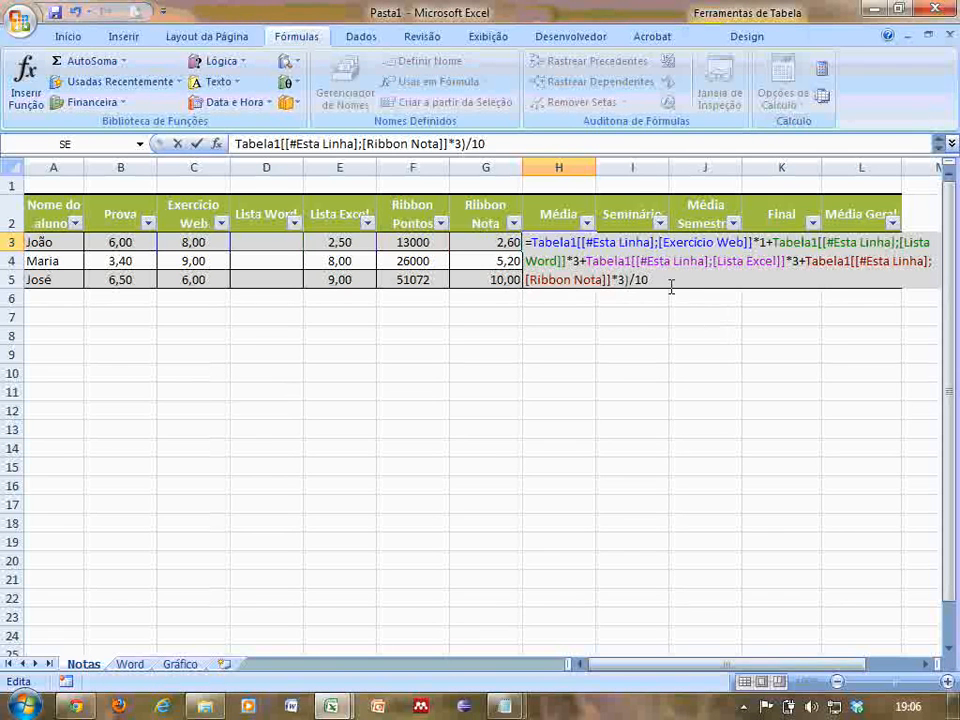
{"action": "left_click", "coordinate": [533, 242]}
{"action": "type", "text": "("}
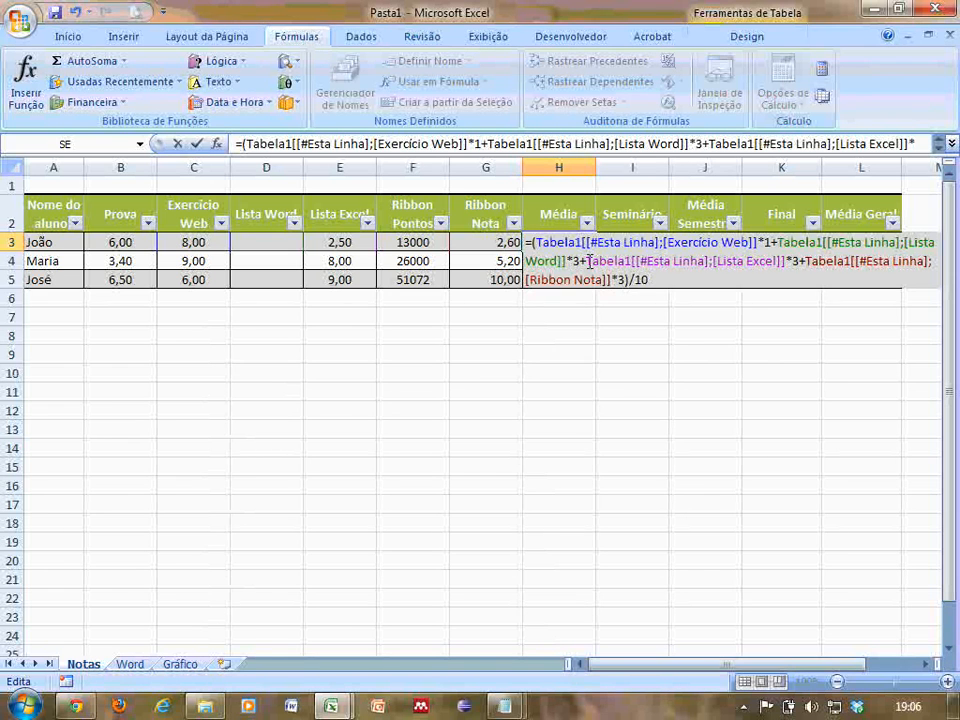
{"action": "key", "text": "Return"}
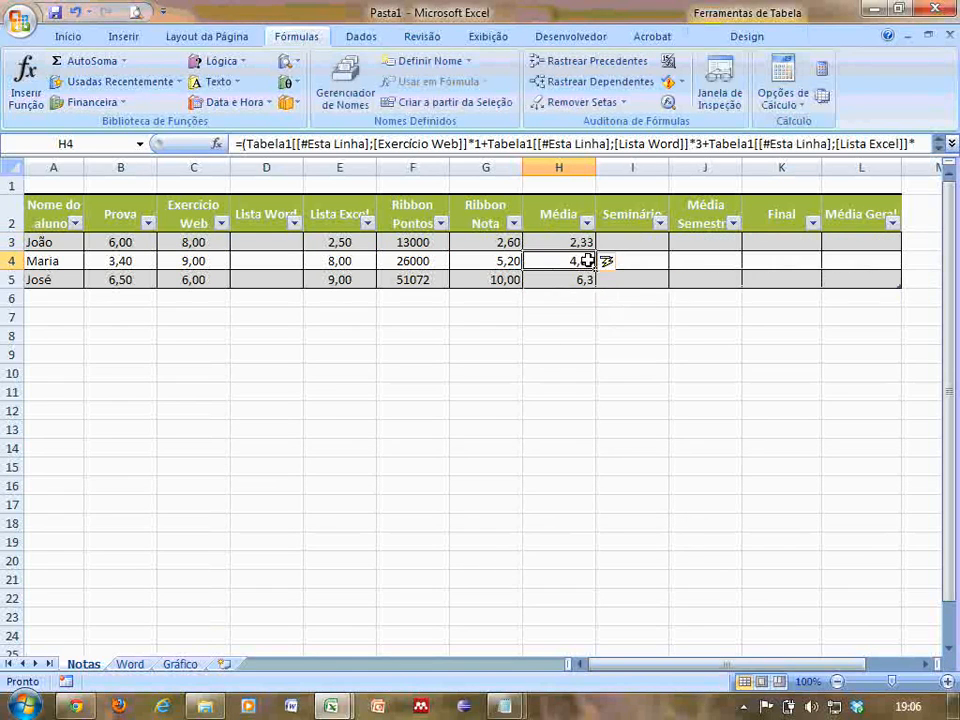
{"action": "left_click", "coordinate": [587, 243]}
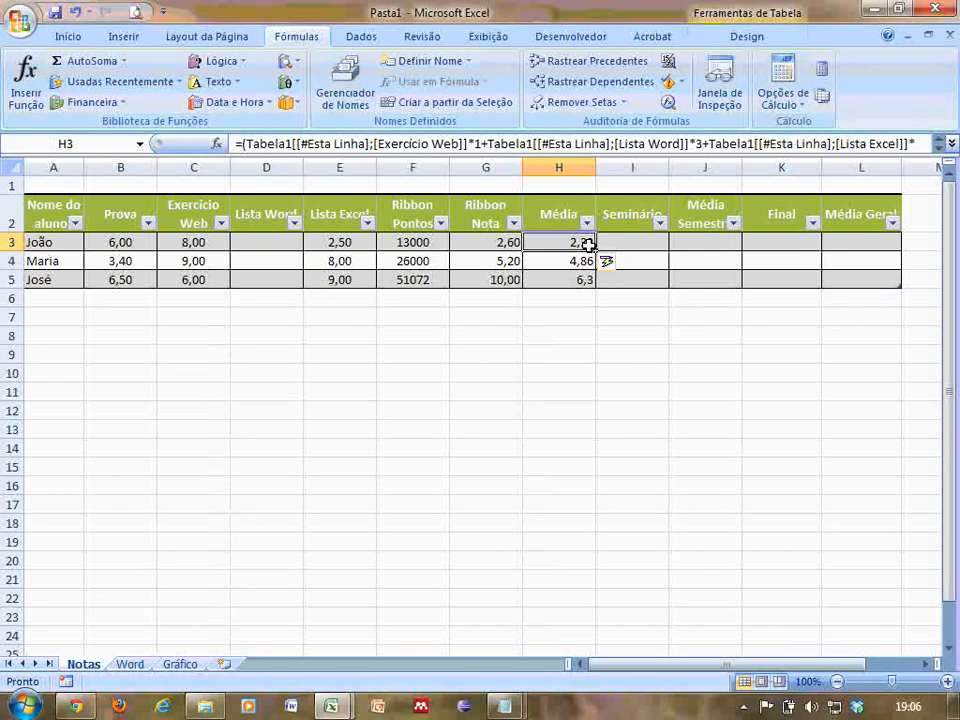
Switch to the Lista_Excel2007.xlsx workbook and review the Seminário grades in I3:I5 and the column comments.
{"action": "key", "text": "alt+Tab"}
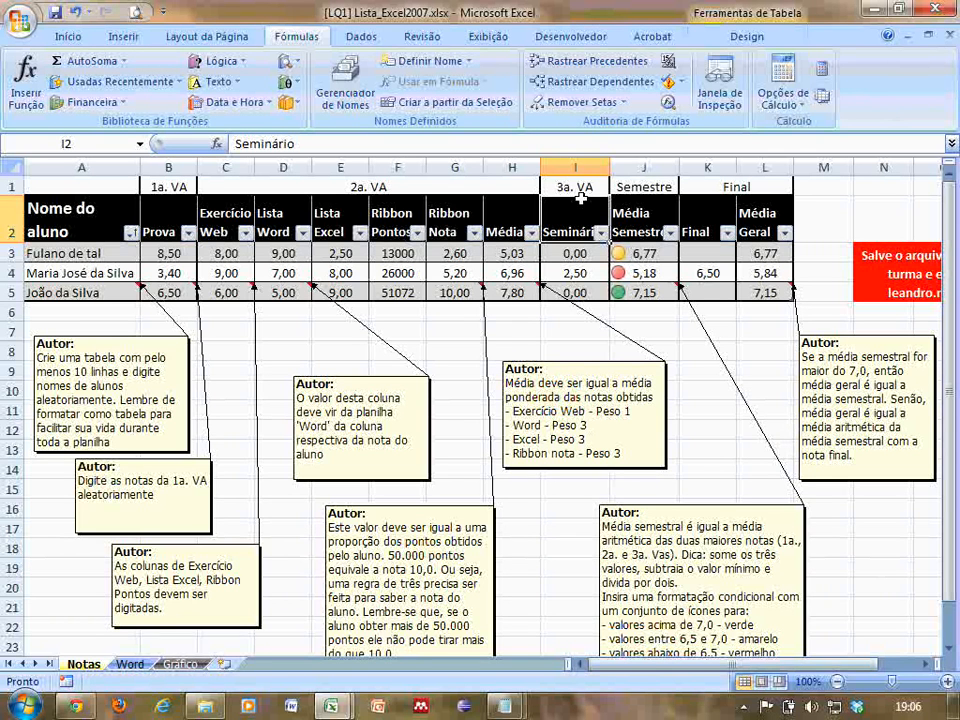
{"action": "left_click", "coordinate": [597, 329]}
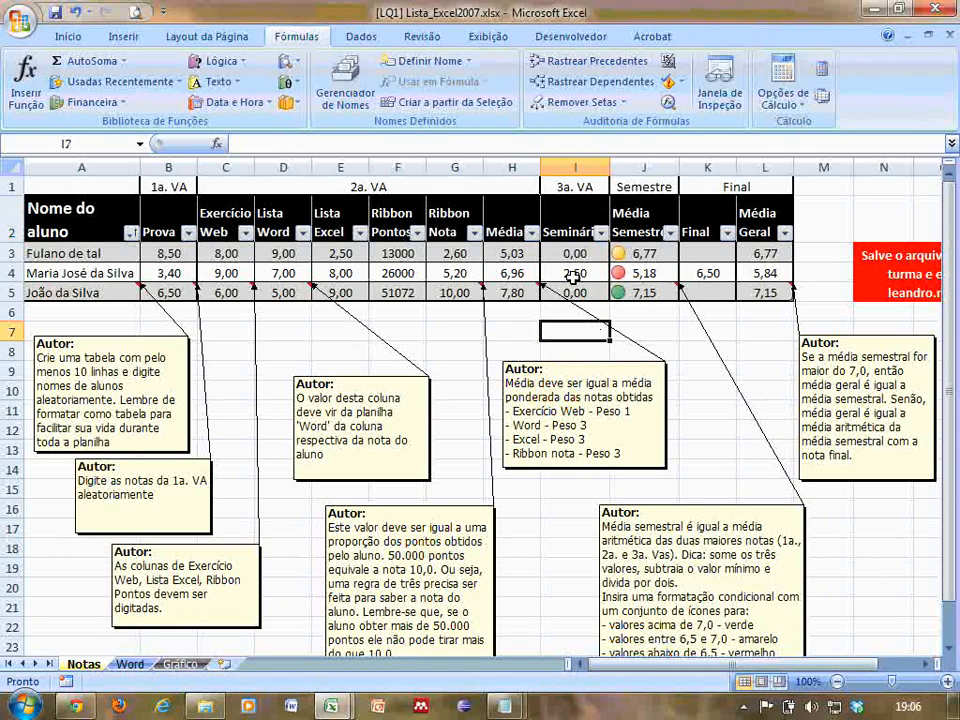
{"action": "left_click_drag", "start_coordinate": [573, 255], "coordinate": [580, 293]}
{"action": "scroll", "coordinate": [584, 297], "scroll_direction": "down", "scroll_amount": 1}
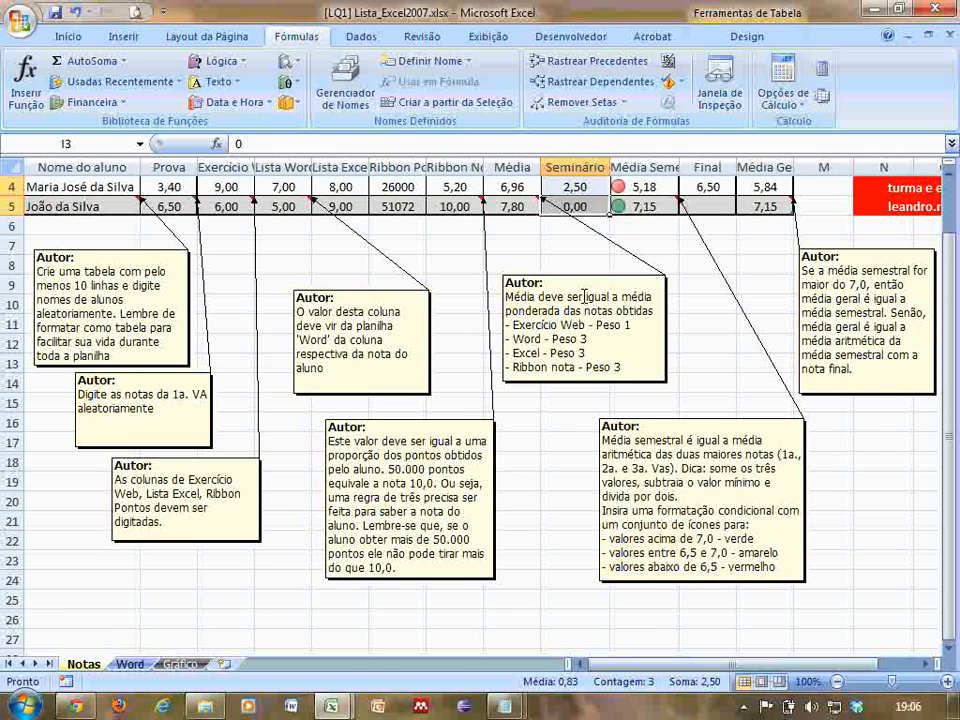
{"action": "scroll", "coordinate": [584, 297], "scroll_direction": "up", "scroll_amount": 1}
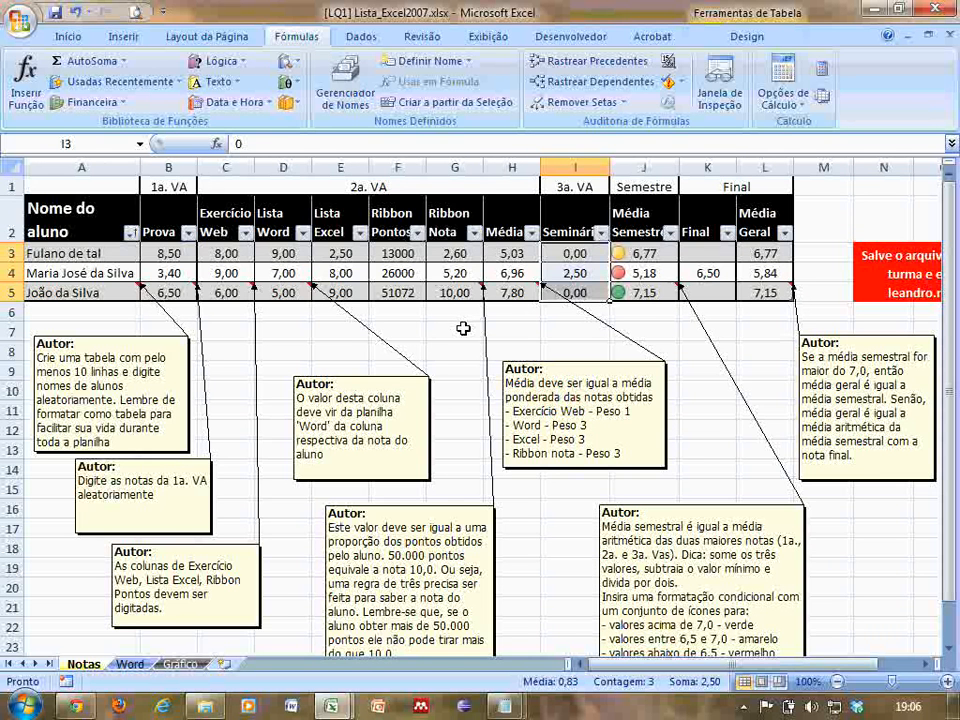
{"action": "scroll", "coordinate": [463, 328], "scroll_direction": "down", "scroll_amount": 1}
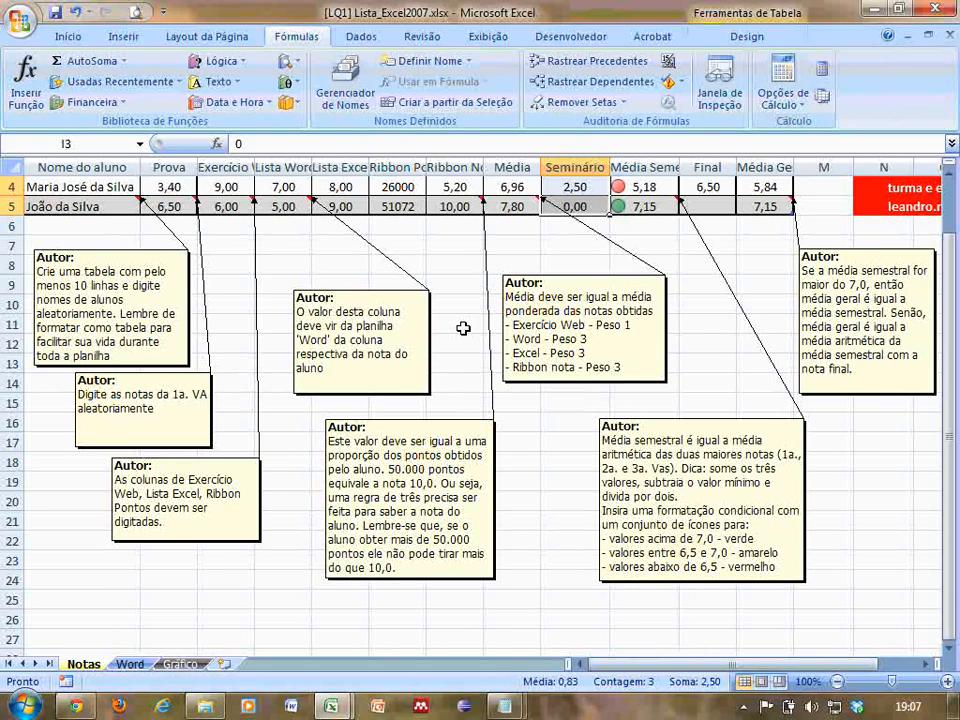
{"action": "scroll", "coordinate": [463, 328], "scroll_direction": "up", "scroll_amount": 1}
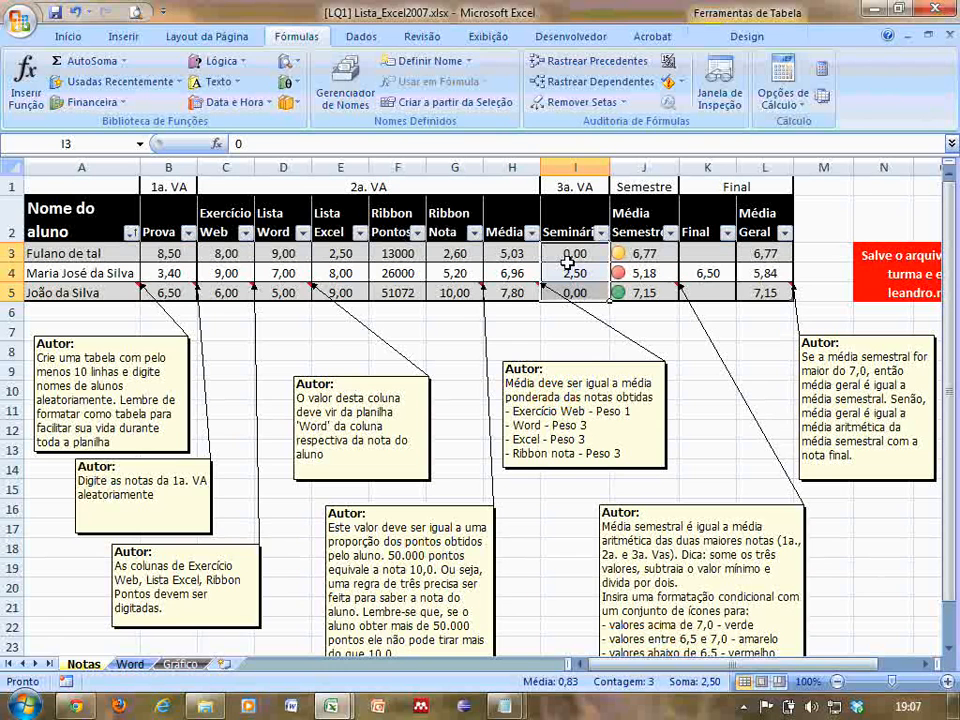
Locate the Seminário and Média Semestral cells in row 3 of Pasta1, and read the Média Semestral comment in Lista_Excel2007.xlsx.
{"action": "key", "text": "ctrl+F6"}
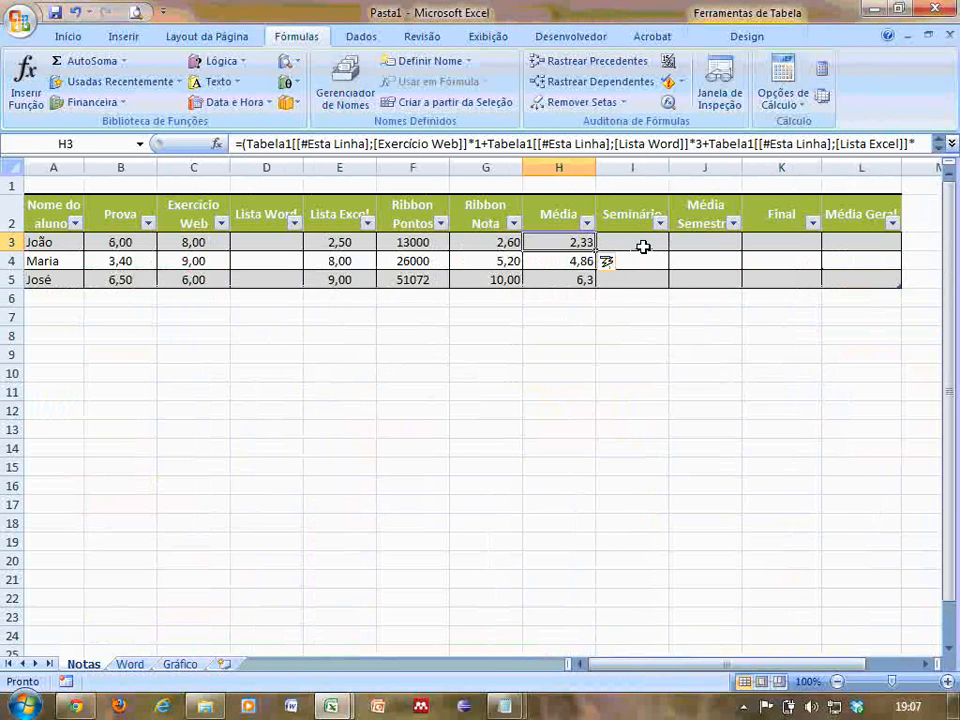
{"action": "left_click", "coordinate": [644, 245]}
{"action": "left_click", "coordinate": [717, 238]}
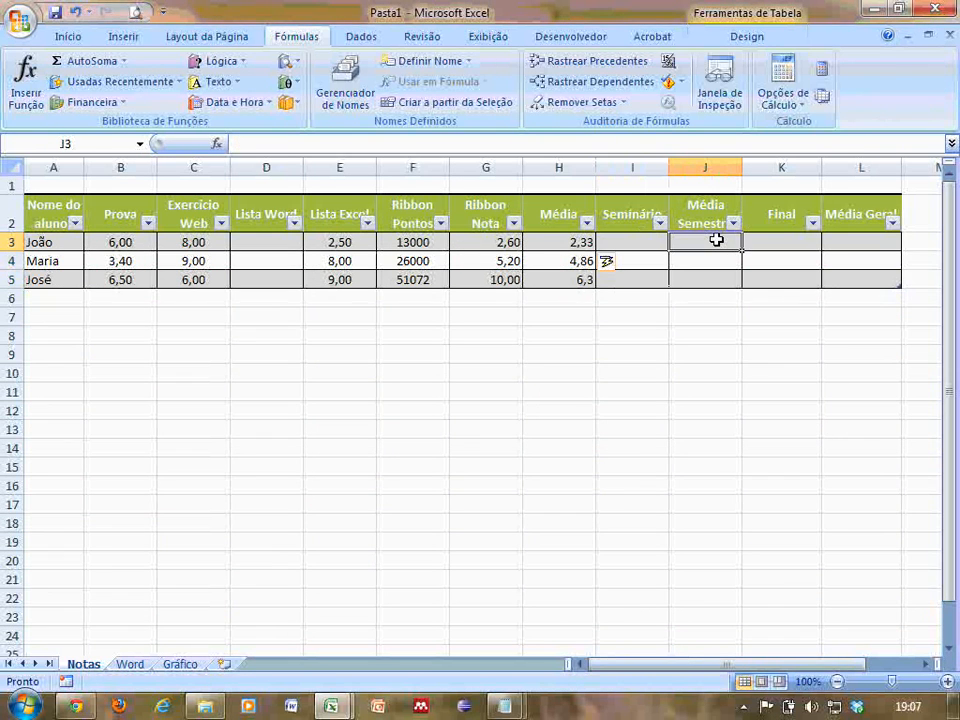
{"action": "key", "text": "ctrl+F6"}
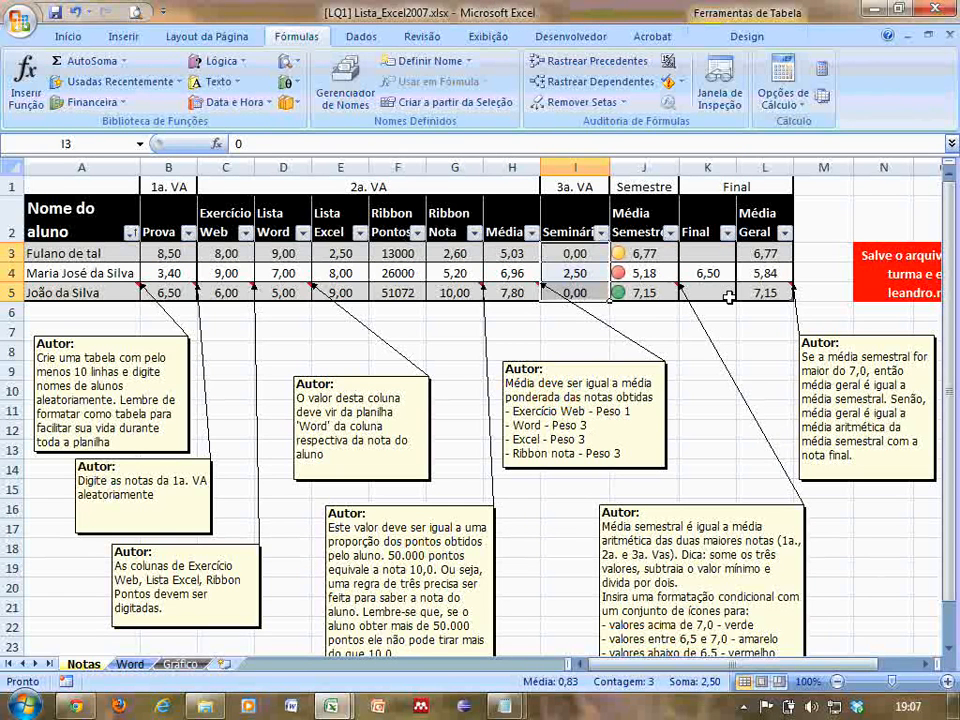
{"action": "scroll", "coordinate": [729, 297], "scroll_direction": "down", "scroll_amount": 1}
{"action": "left_click", "coordinate": [690, 455]}
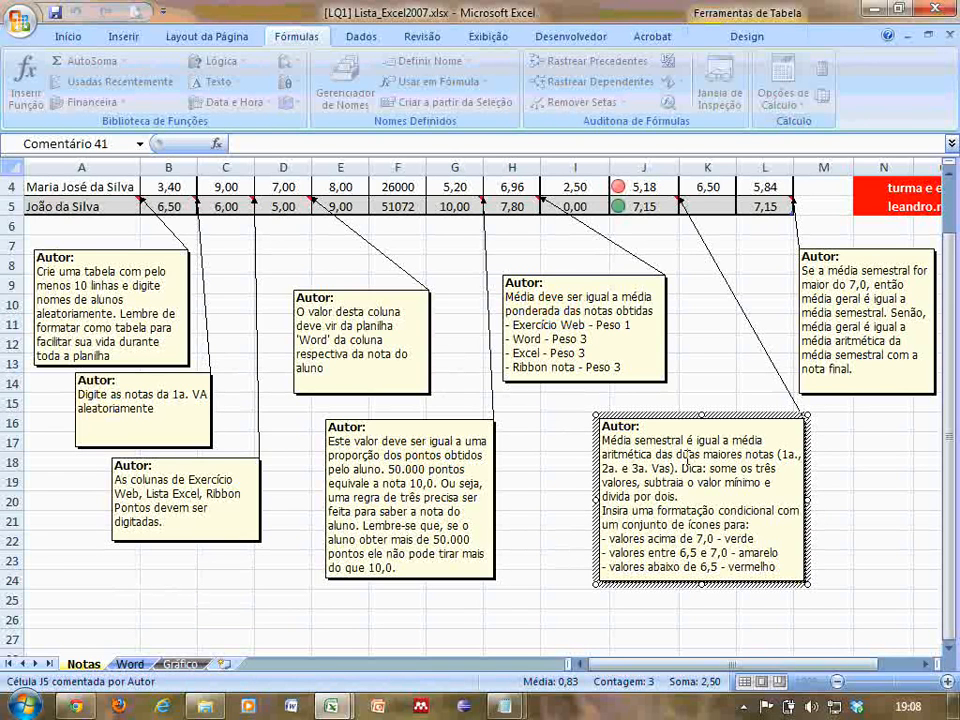
{"action": "scroll", "coordinate": [686, 453], "scroll_direction": "up", "scroll_amount": 1}
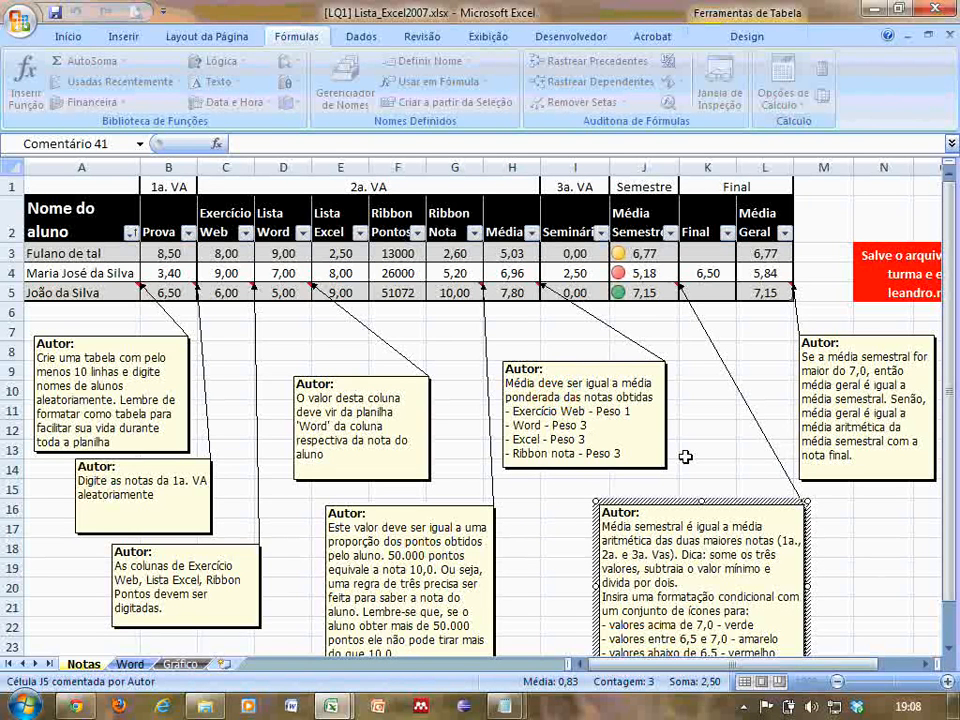
{"action": "key", "text": "alt+Tab"}
{"action": "key", "text": "alt+Tab"}
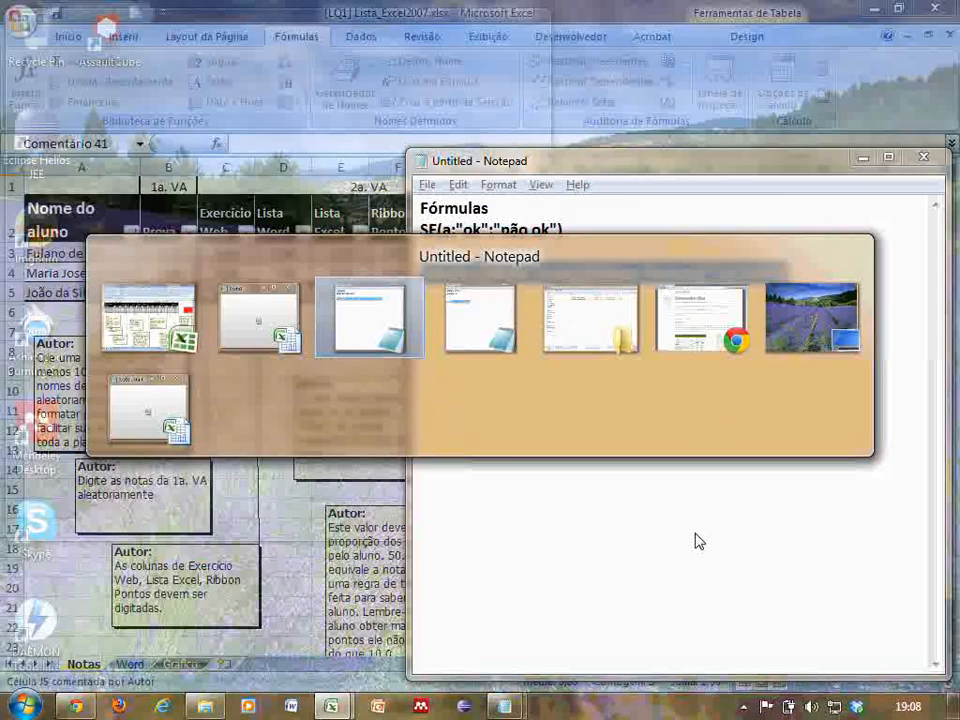
{"action": "key", "text": "alt+Tab"}
{"action": "key", "text": "alt+Tab"}
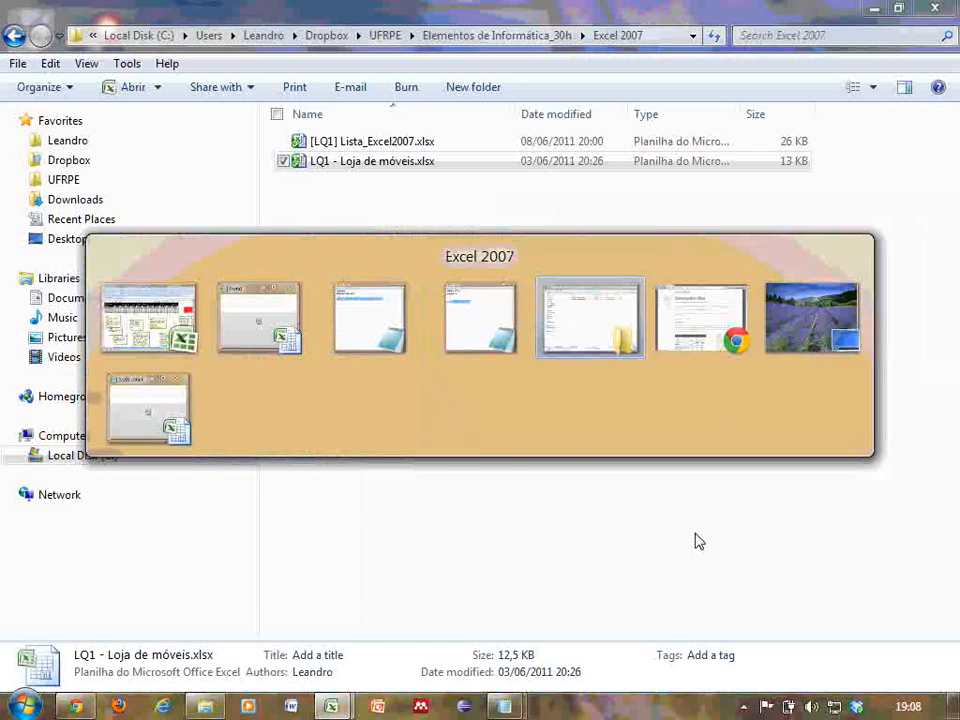
{"action": "key", "text": "Escape"}
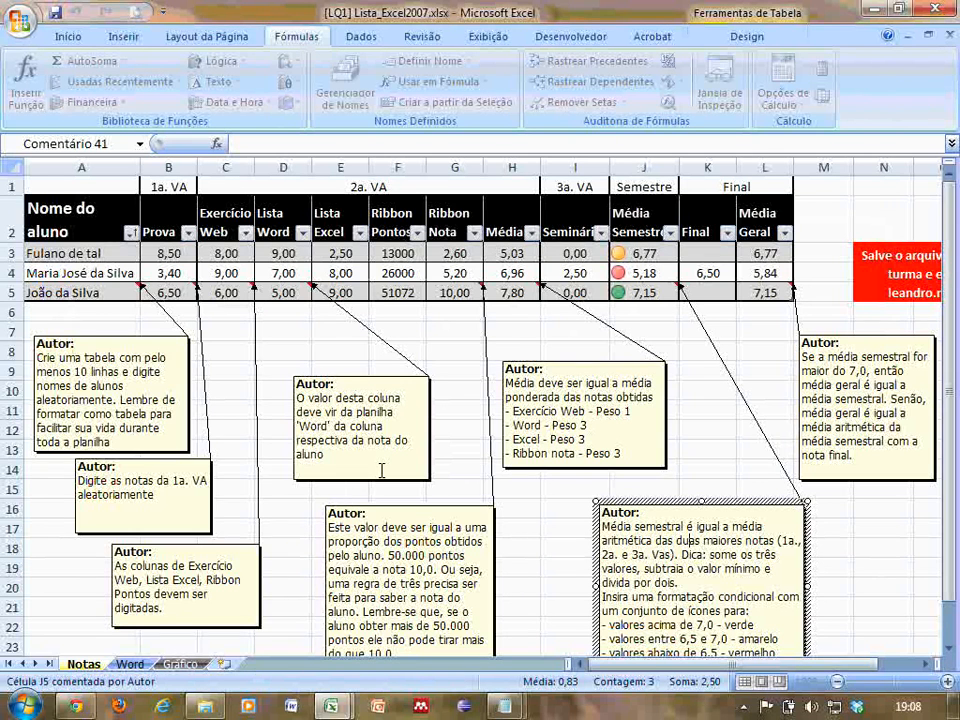
Switch back to the Pasta1 workbook and select the Prova and Média grades in B3 and H3 for review.
{"action": "left_click", "coordinate": [553, 492]}
{"action": "key", "text": "alt+Tab"}
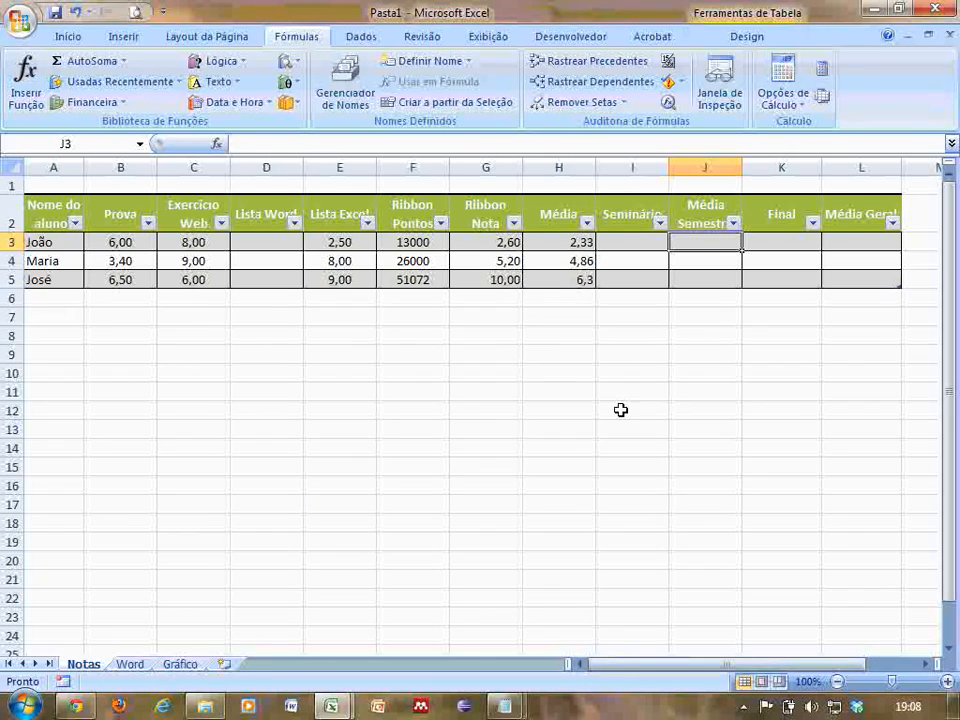
{"action": "left_click", "coordinate": [145, 248]}
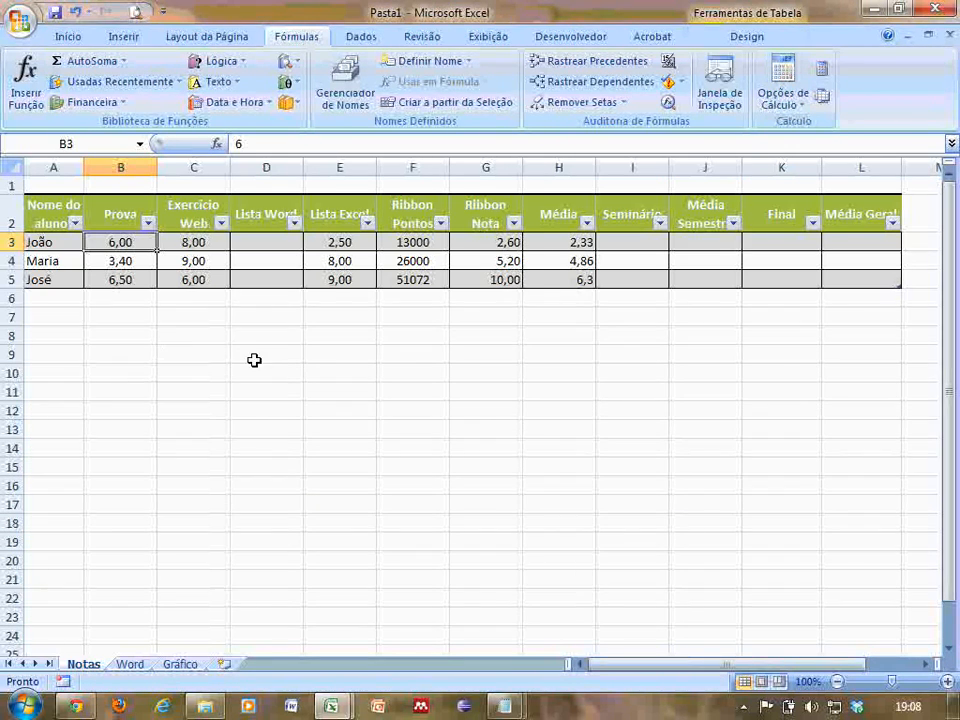
{"action": "left_click", "coordinate": [560, 242], "text": "ctrl"}
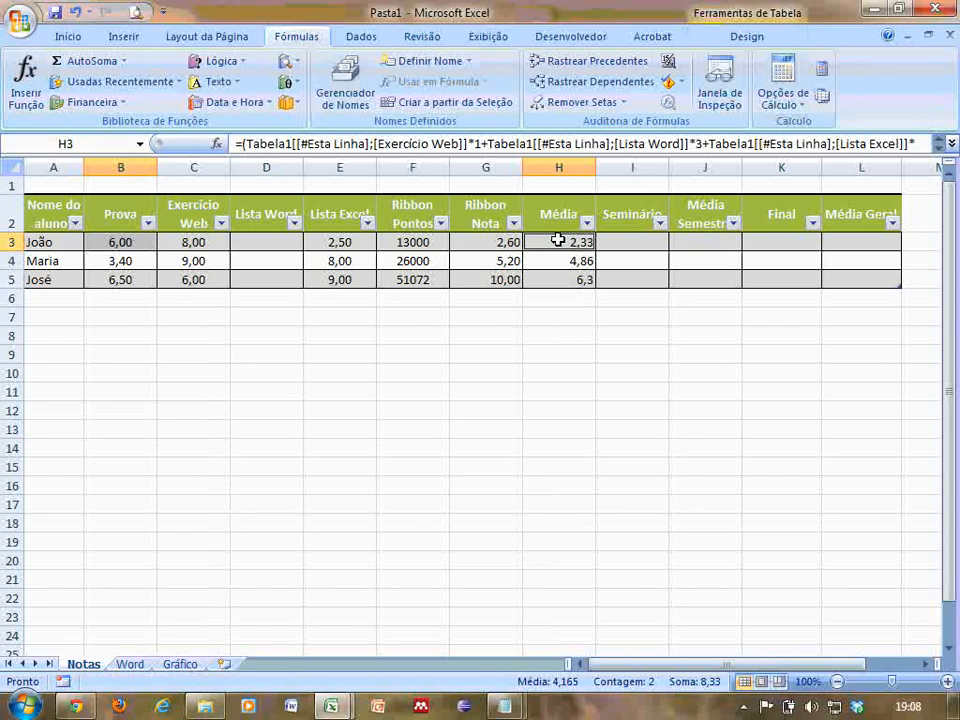
Start a formula in the first Seminário cell, I3, and look up the SE function among the logical functions.
{"action": "left_click", "coordinate": [637, 243]}
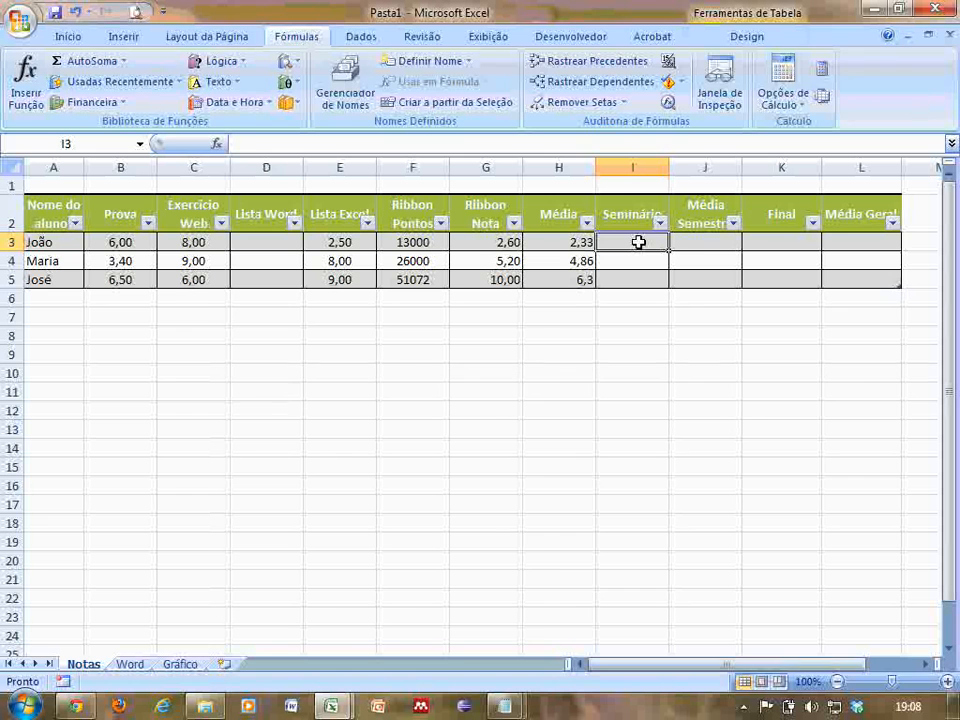
{"action": "type", "text": "="}
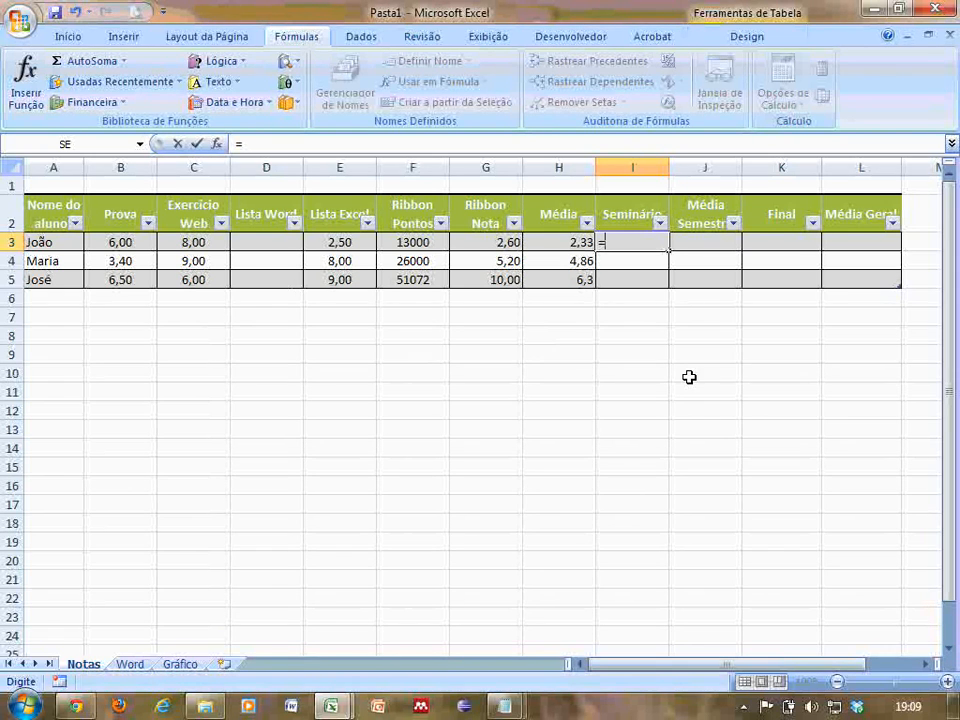
{"action": "left_click", "coordinate": [236, 63]}
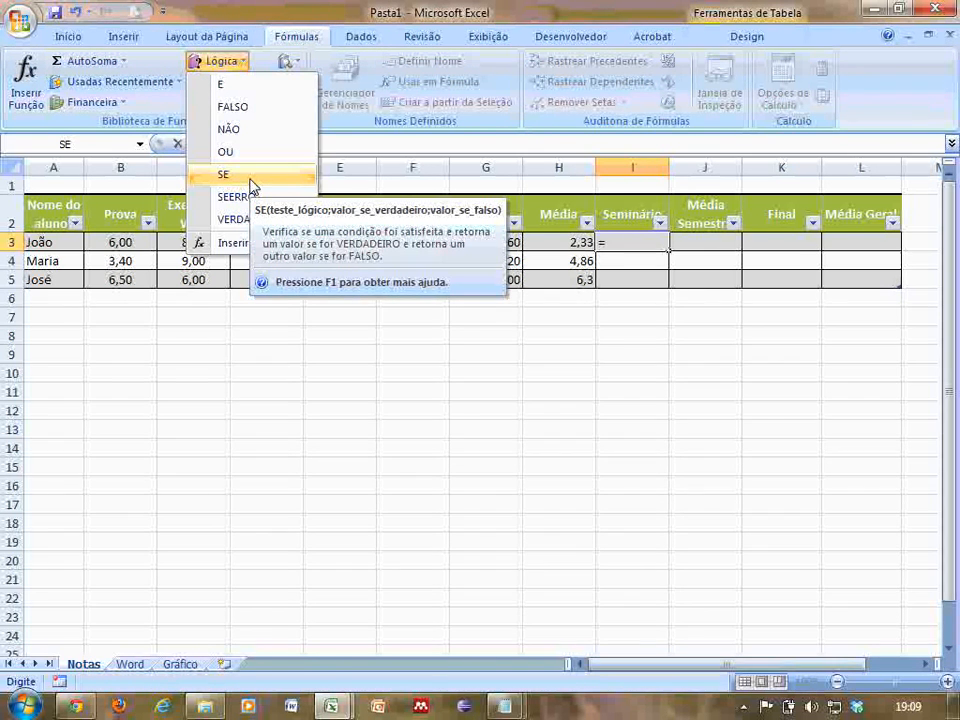
{"action": "key", "text": "super+r"}
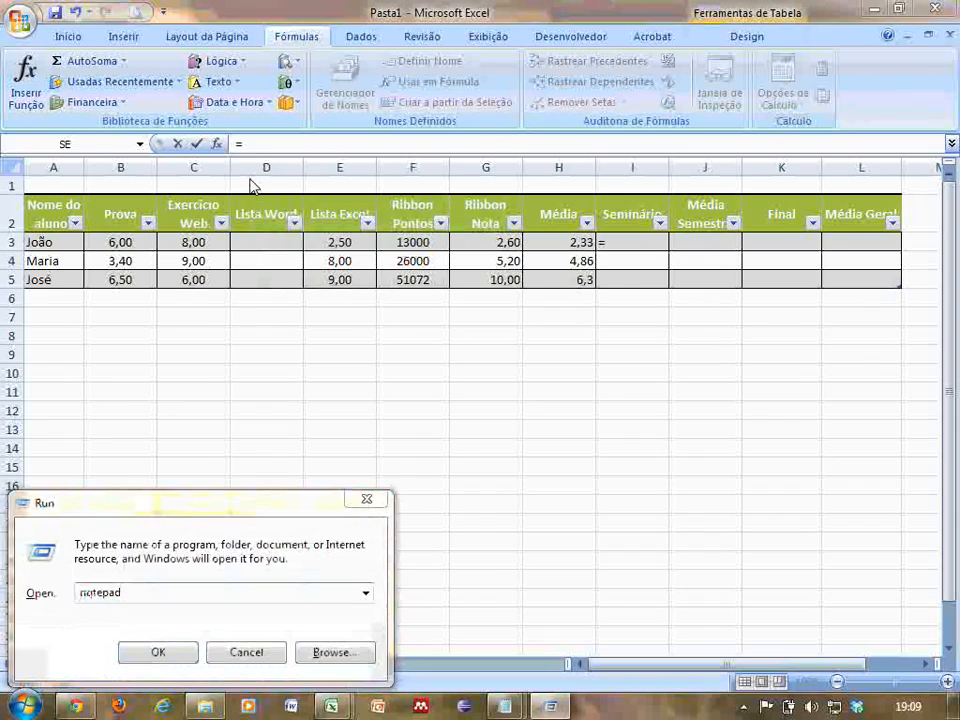
{"action": "key", "text": "super+e"}
{"action": "left_click", "coordinate": [949, 9]}
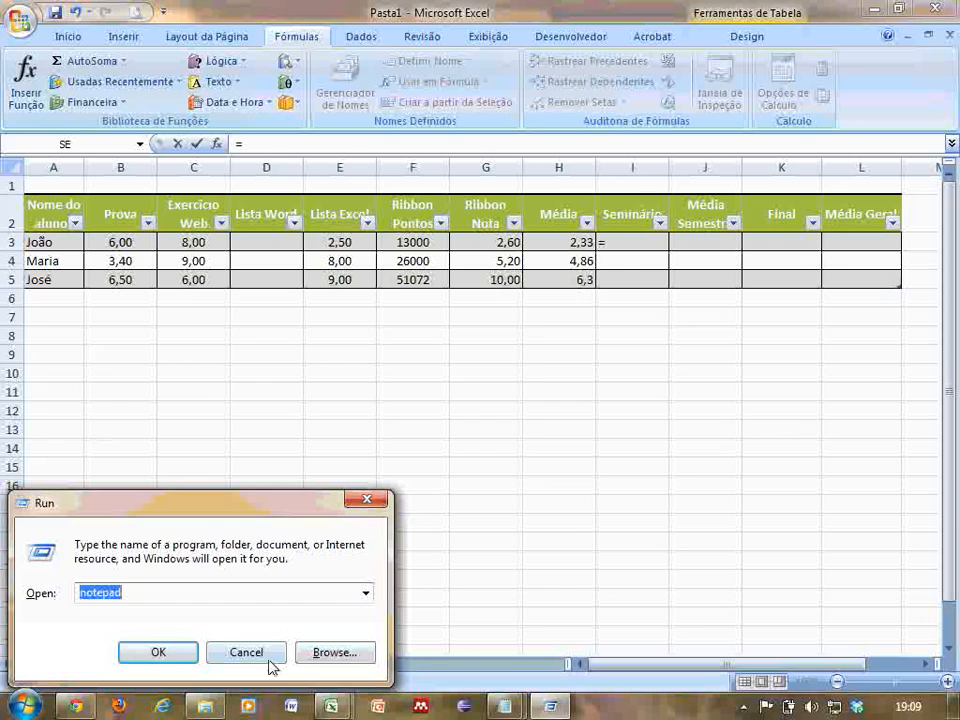
{"action": "left_click", "coordinate": [262, 654]}
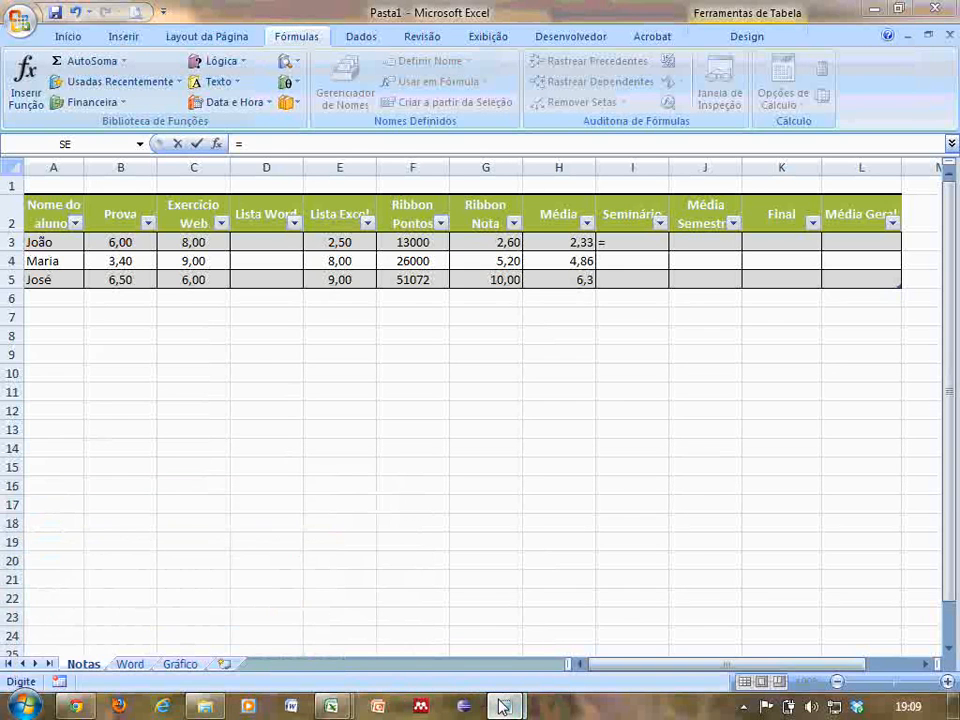
Switch to the Notepad notes titled Fórmulas and mark the SE formula line with OK.
{"action": "mouse_move", "coordinate": [503, 706]}
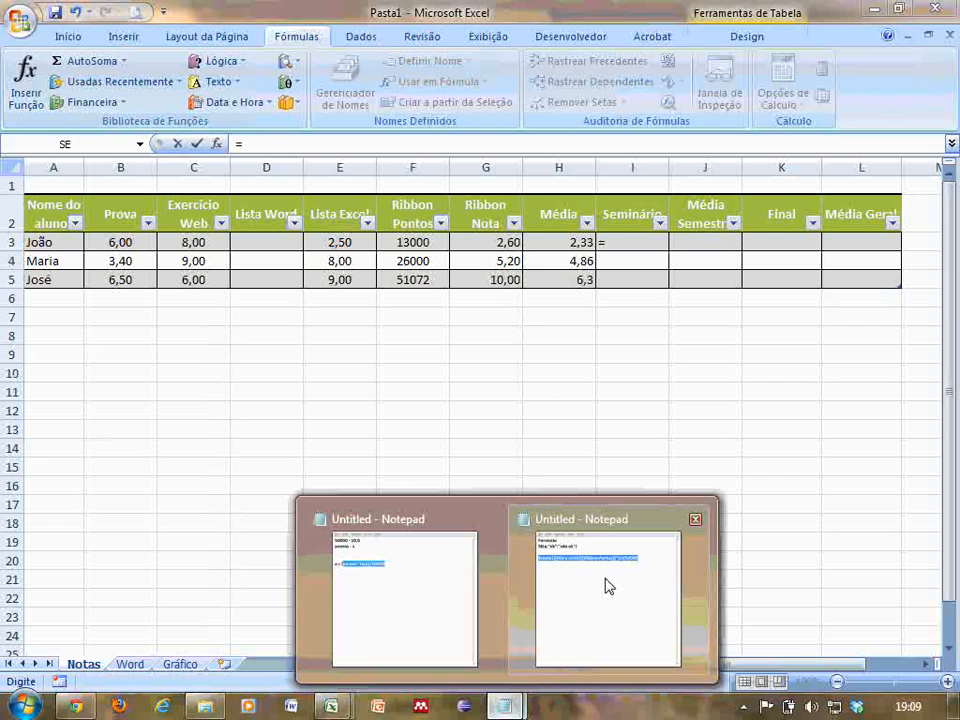
{"action": "left_click", "coordinate": [609, 586]}
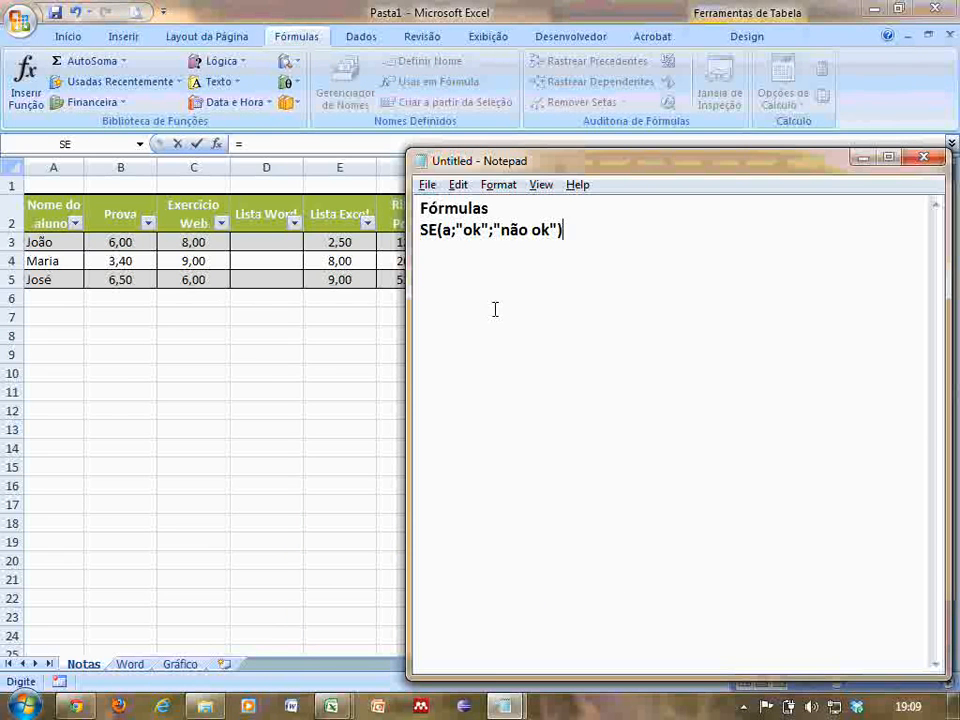
{"action": "type", "text": "OK"}
{"action": "key", "text": "Return"}
Write the example formula = Mínimo(10;3;4;5;92) on the line below the SE formula.
{"action": "type", "text": "Mínim"}
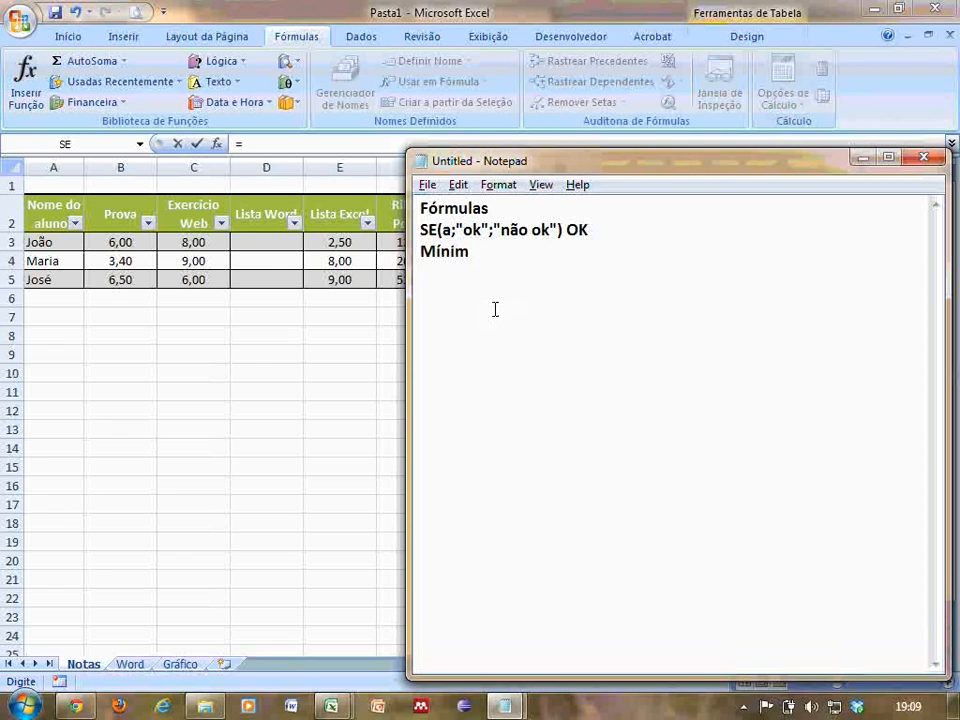
{"action": "type", "text": "o()"}
{"action": "key", "text": "Home"}
{"action": "type", "text": "="}
{"action": "key", "text": "End"}
{"action": "key", "text": "Left"}
{"action": "type", "text": "1"}
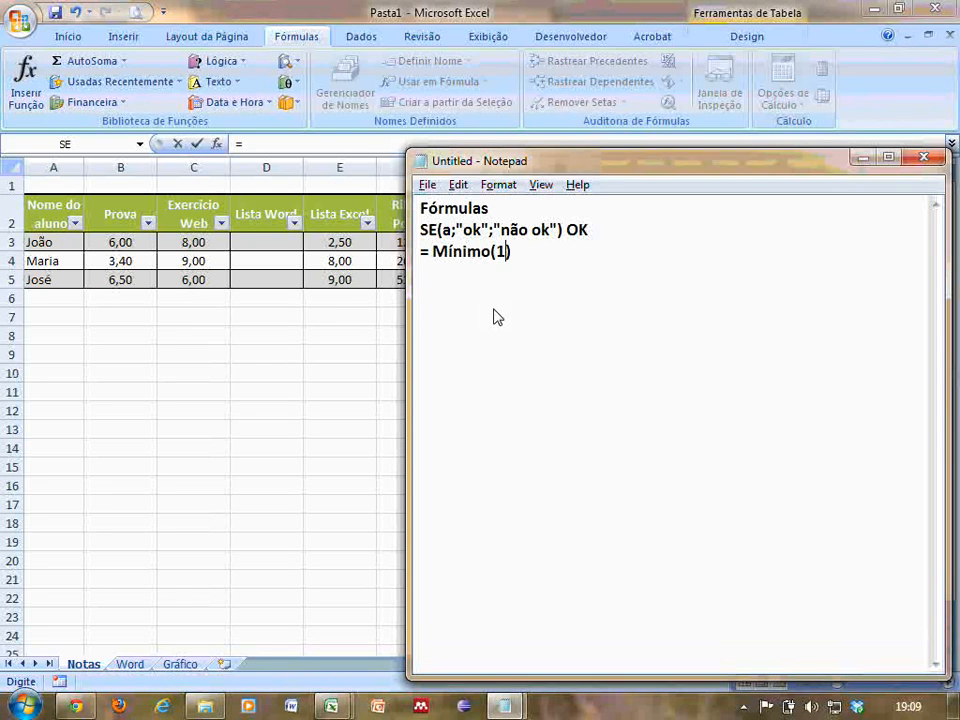
{"action": "type", "text": "0;3;4"}
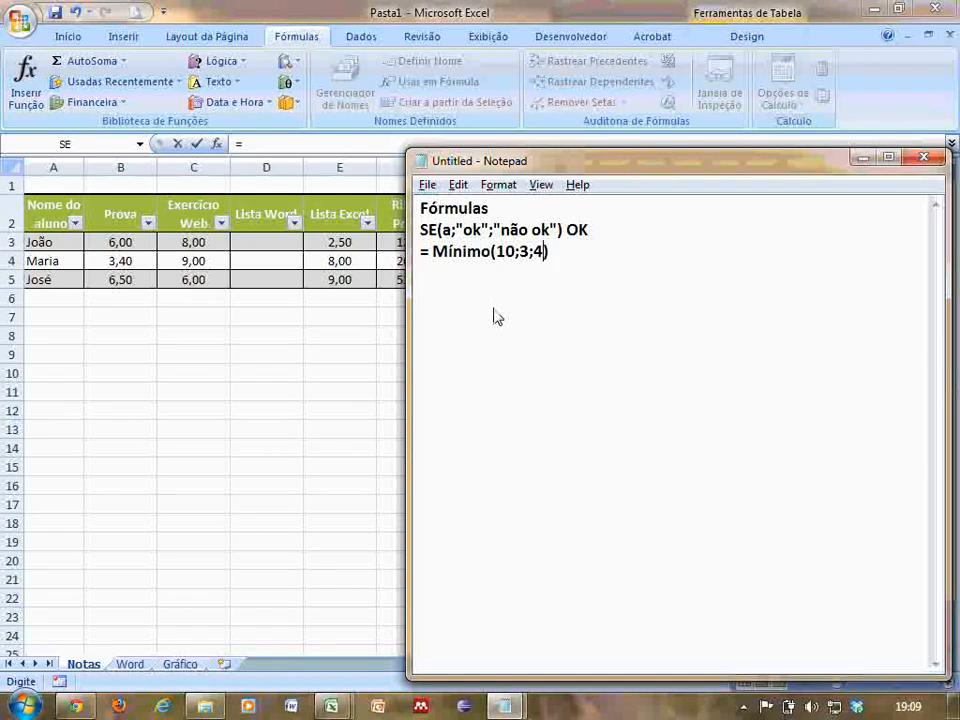
{"action": "type", "text": ";5;92"}
Highlight the list of arguments inside the parentheses of the Mínimo example for review.
{"action": "key", "text": "End"}
{"action": "key", "text": "shift+Left"}
{"action": "key", "text": "shift+Left"}
{"action": "key", "text": "shift+Left"}
{"action": "key", "text": "shift+Left"}
{"action": "key", "text": "shift+Left"}
{"action": "key", "text": "shift+Left"}
{"action": "key", "text": "shift+Left"}
{"action": "key", "text": "shift+Left"}
{"action": "key", "text": "shift+Left"}
{"action": "key", "text": "shift+Left"}
{"action": "key", "text": "shift+Left"}
{"action": "key", "text": "shift+Left"}
{"action": "key", "text": "shift+Left"}
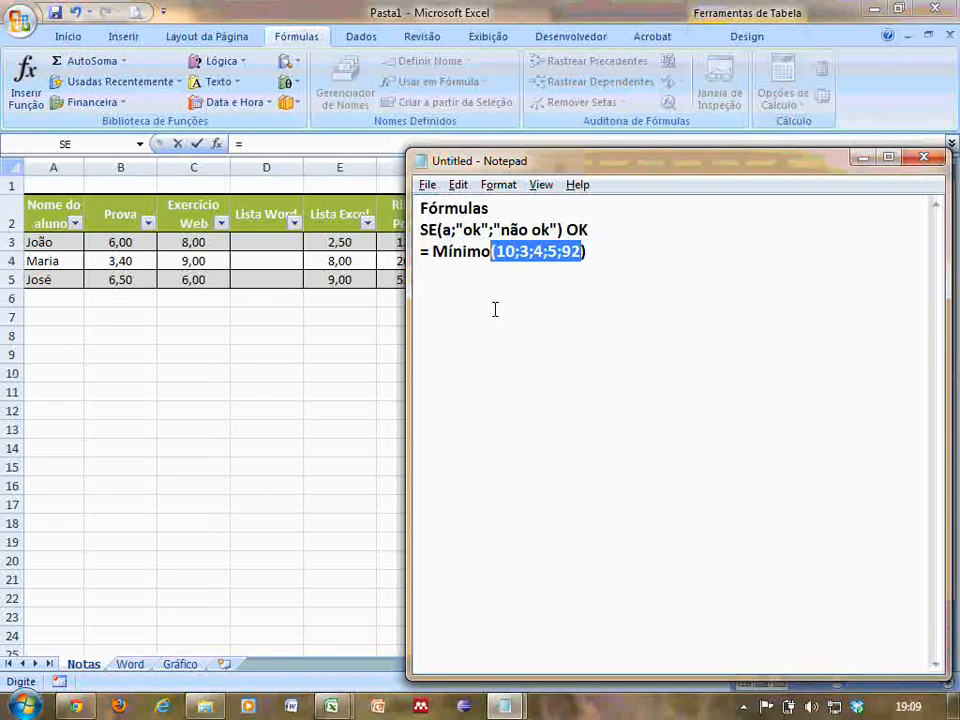
{"action": "key", "text": "shift+Right"}
{"action": "key", "text": "Home"}
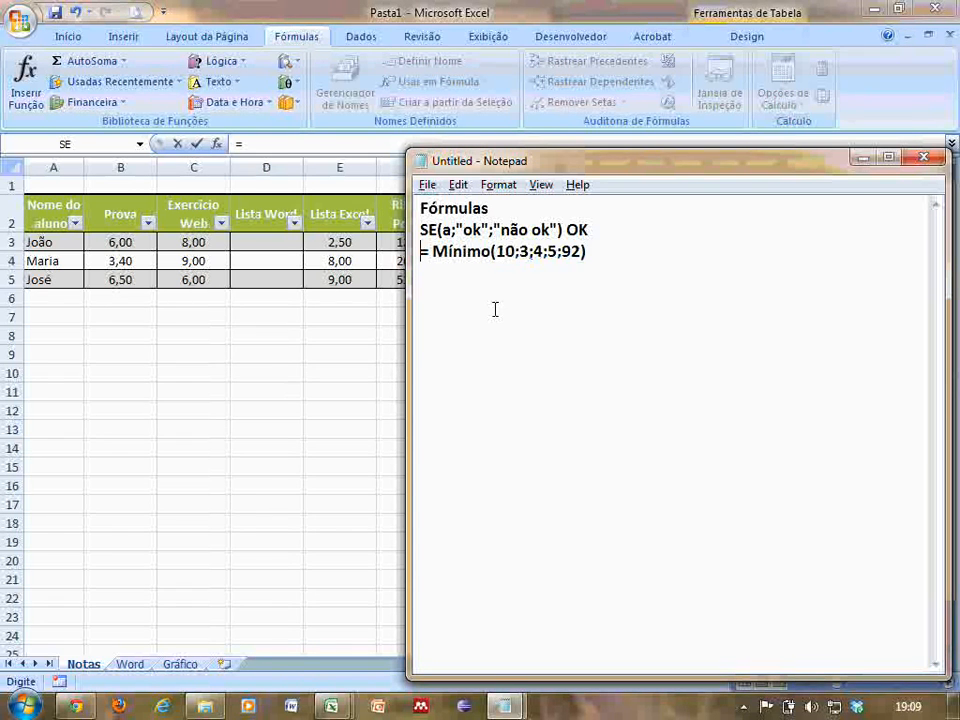
Replace the first Mínimo argument, 10, with B3, checking the Prova column's reference in the Pasta1 workbook.
{"action": "key", "text": "Right"}
{"action": "key", "text": "Right"}
{"action": "key", "text": "Right"}
{"action": "key", "text": "shift+Right"}
{"action": "key", "text": "Right"}
{"action": "key", "text": "Right"}
{"action": "key", "text": "Right"}
{"action": "key", "text": "Right"}
{"action": "key", "text": "Right"}
{"action": "key", "text": "shift+Right"}
{"action": "key", "text": "shift+Right"}
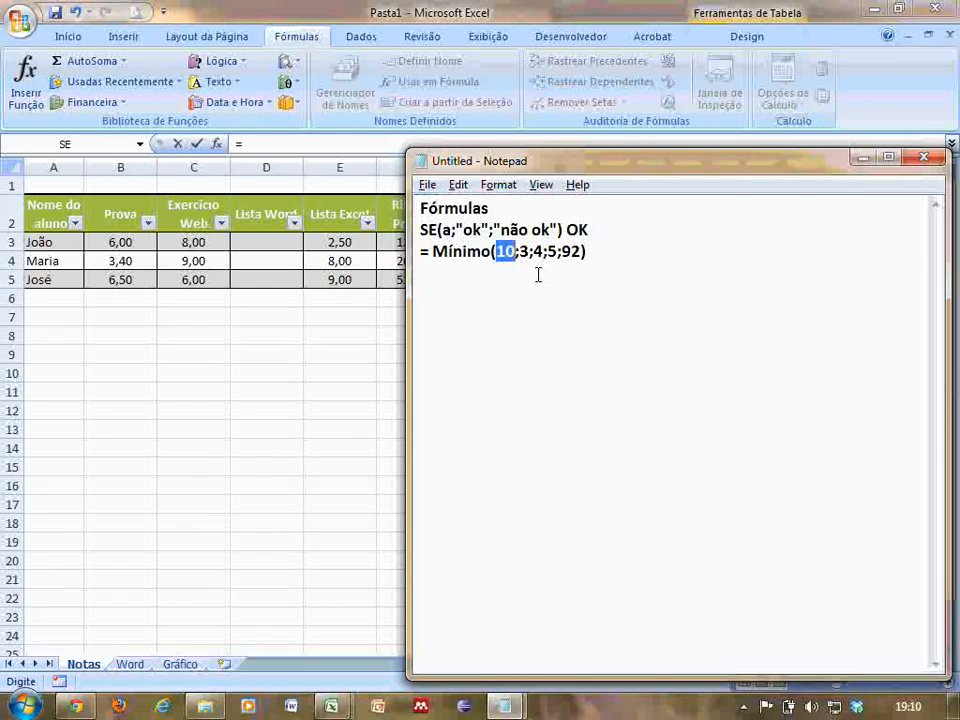
{"action": "type", "text": "C3"}
{"action": "key", "text": "shift+Right"}
{"action": "left_click", "coordinate": [614, 7]}
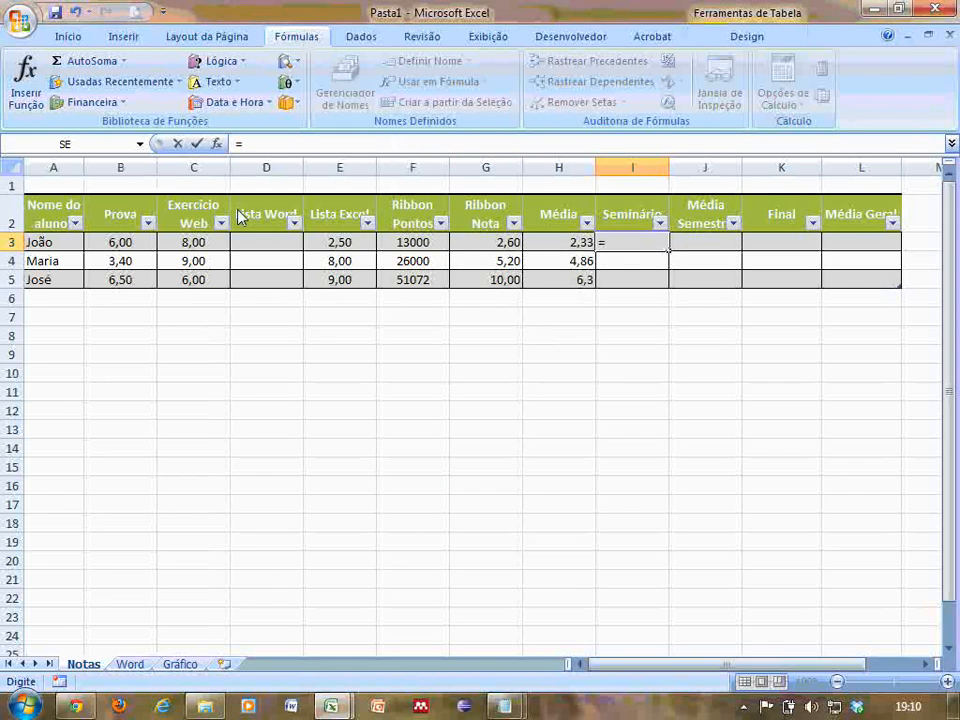
{"action": "key", "text": "alt+Tab"}
{"action": "key", "text": "BackSpace"}
{"action": "type", "text": "B3"}
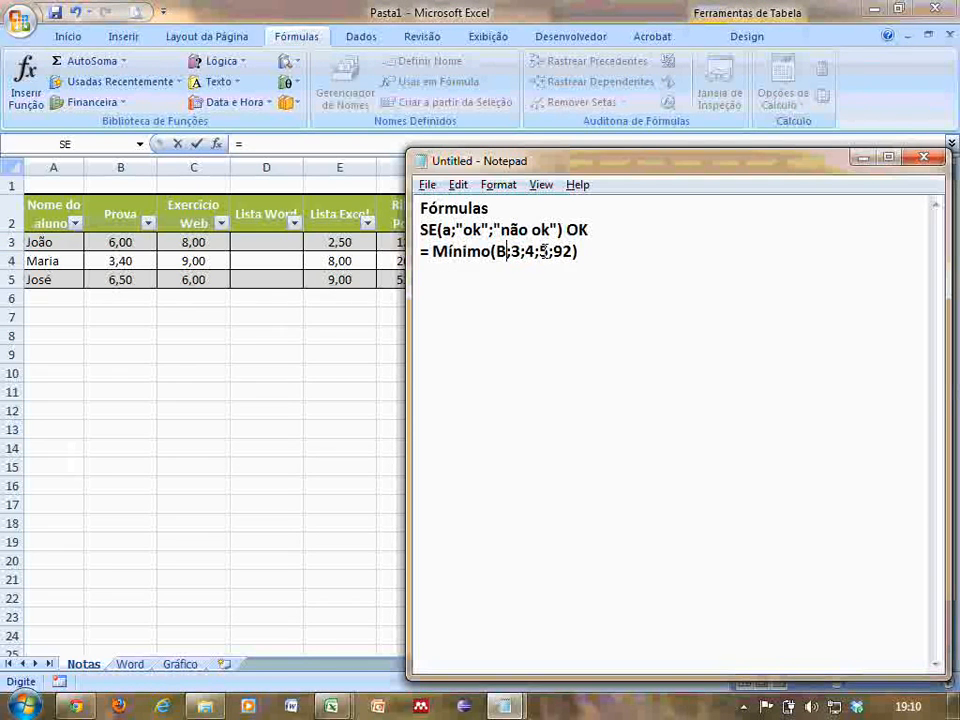
Replace the second Mínimo argument with H3, checking the Média cell's reference in the Pasta1 workbook.
{"action": "key", "text": "Right"}
{"action": "key", "text": "Right"}
{"action": "key", "text": "shift+Left"}
{"action": "key", "text": "alt+Tab"}
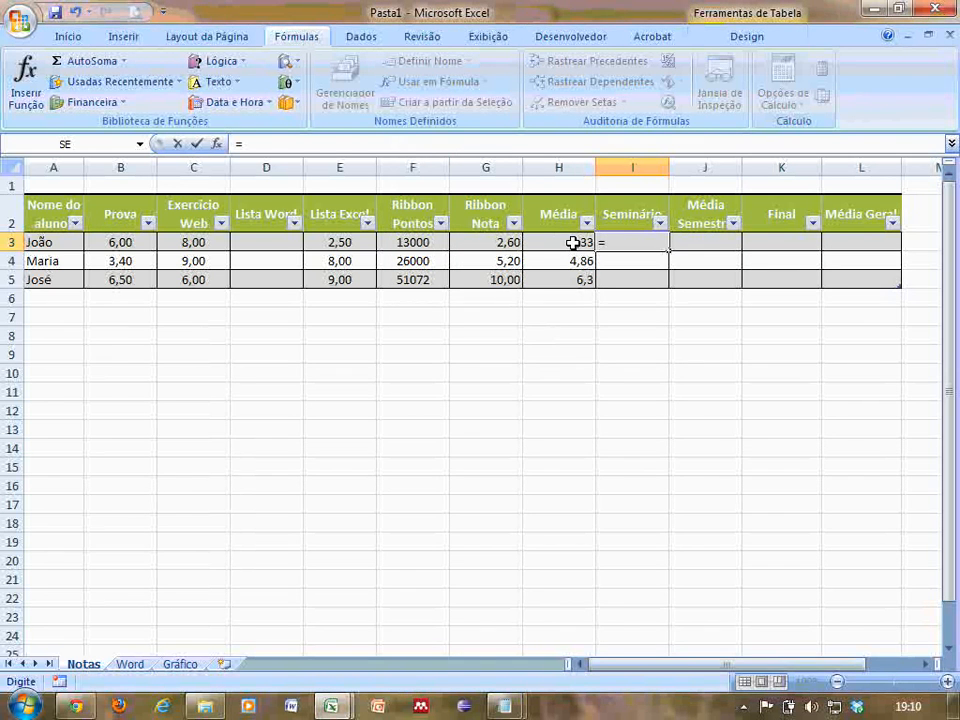
{"action": "key", "text": "alt+Tab"}
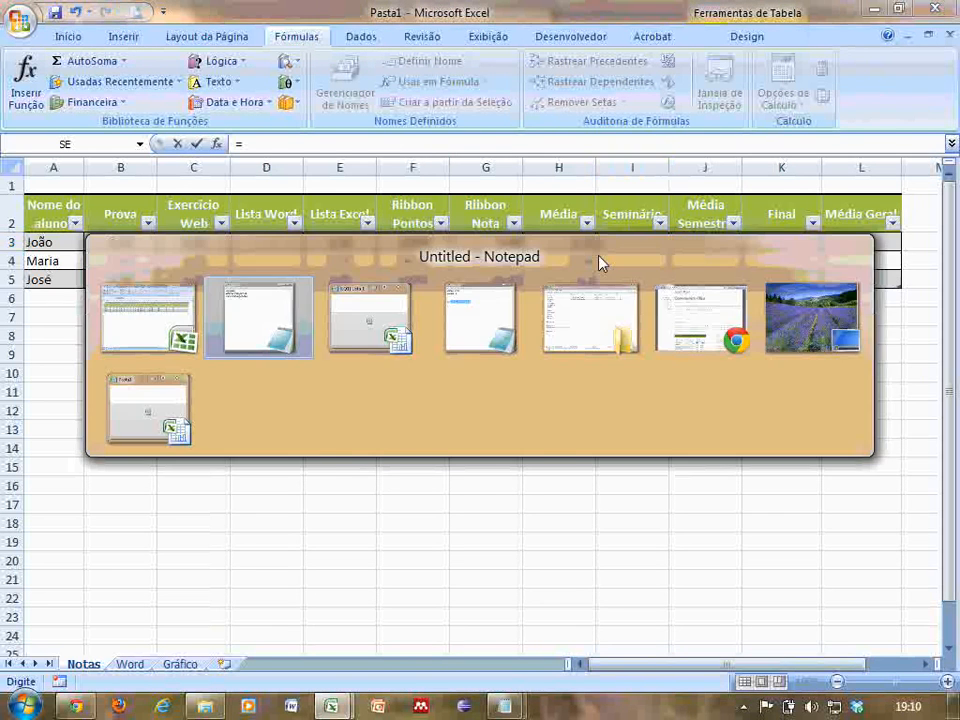
{"action": "type", "text": "3"}
Replace the remaining Mínimo arguments 4;5;92 with I3, checking the Seminário cell's reference in the Pasta1 workbook.
{"action": "key", "text": "Right"}
{"action": "key", "text": "Right"}
{"action": "key", "text": "Right"}
{"action": "key", "text": "Right"}
{"action": "key", "text": "Right"}
{"action": "key", "text": "Right"}
{"action": "key", "text": "Right"}
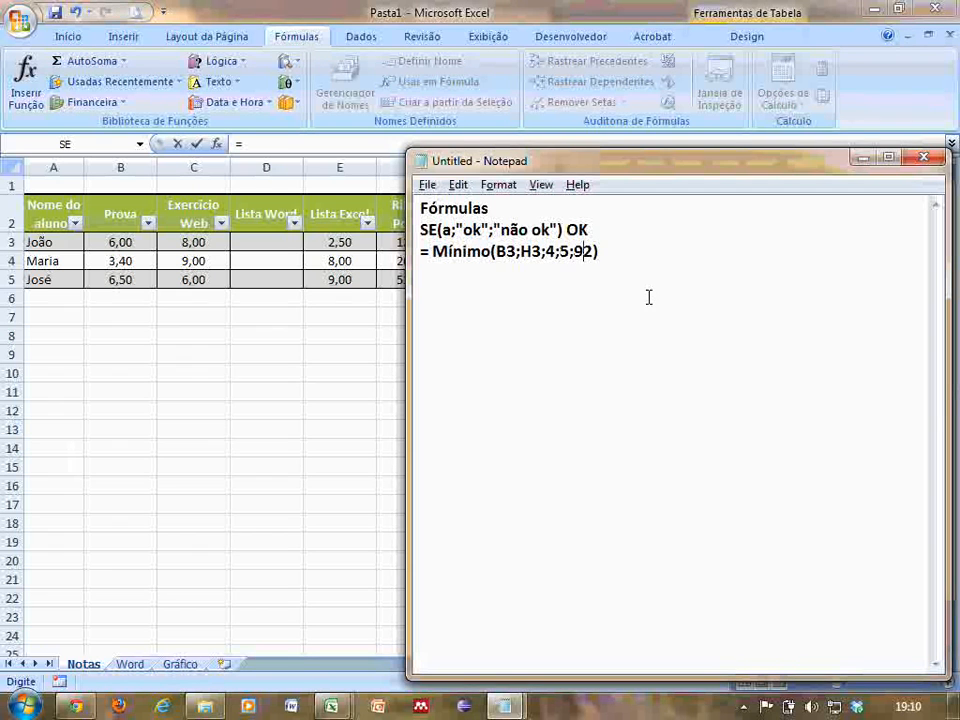
{"action": "key", "text": "shift+Left"}
{"action": "key", "text": "shift+Left"}
{"action": "key", "text": "shift+Left"}
{"action": "key", "text": "shift+Left"}
{"action": "key", "text": "shift+Left"}
{"action": "key", "text": "shift+Left"}
{"action": "key", "text": "alt+Tab"}
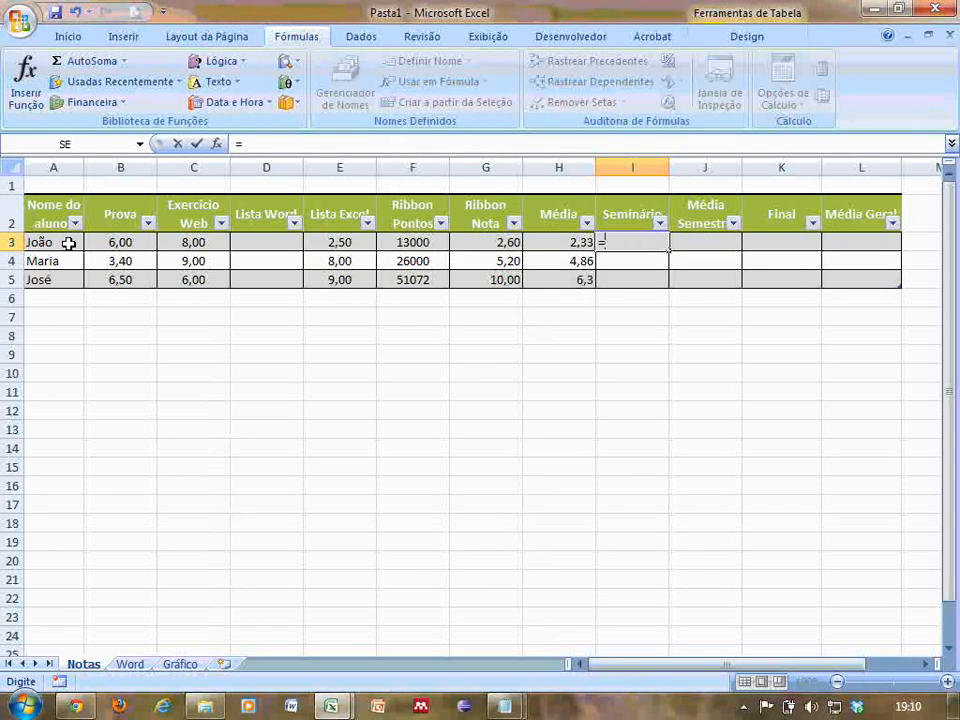
{"action": "key", "text": "alt+Tab"}
{"action": "key", "text": "alt+Tab"}
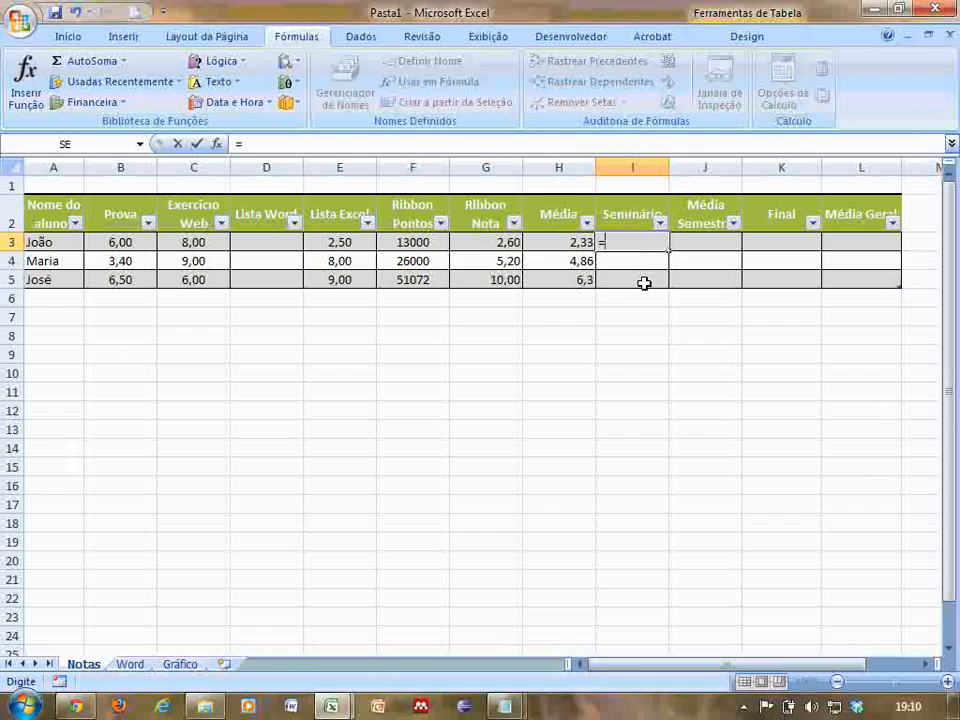
{"action": "key", "text": "alt+Tab"}
{"action": "type", "text": "I3"}
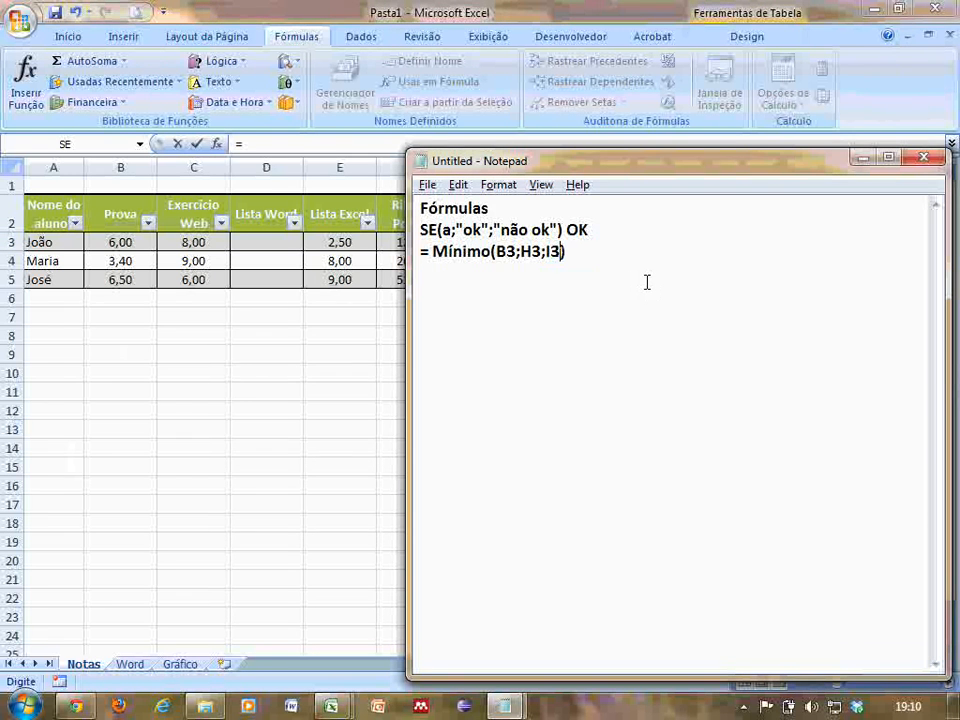